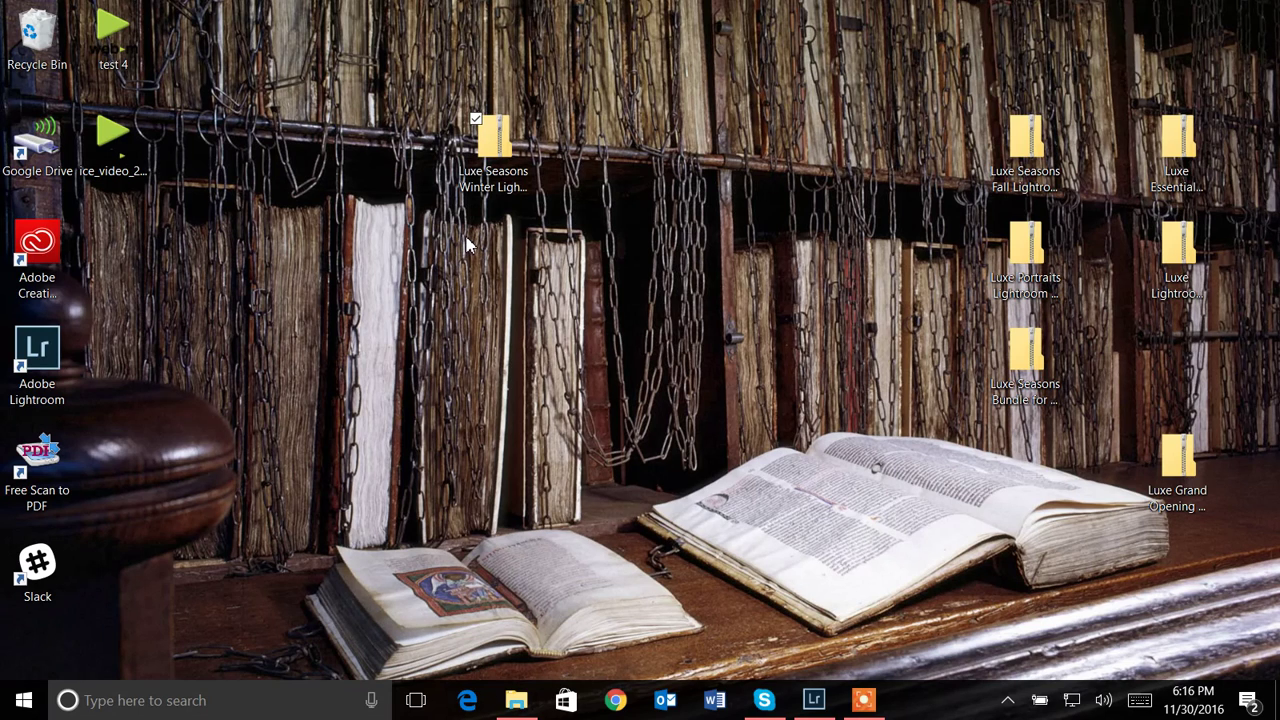
# Extract the Winter presets zip into its suggested Desktop folder, showing the extracted files.
pyautogui.rightClick(503, 163)
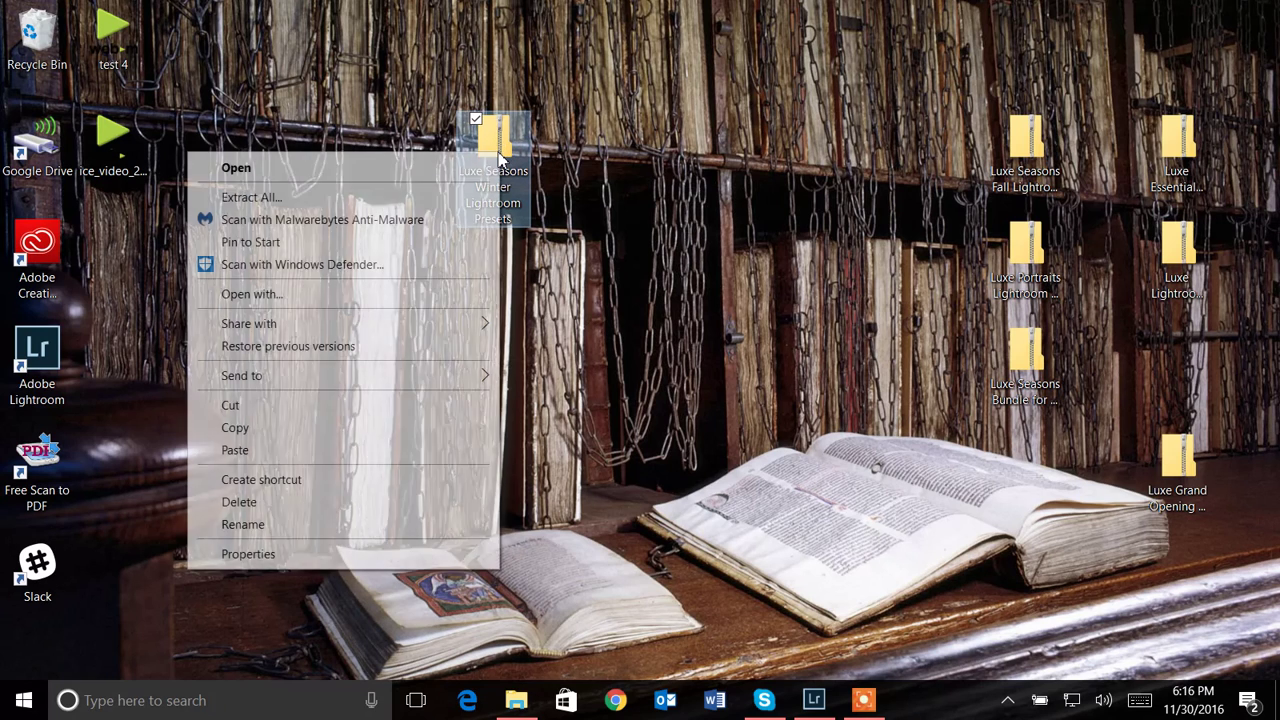
pyautogui.click(455, 203)
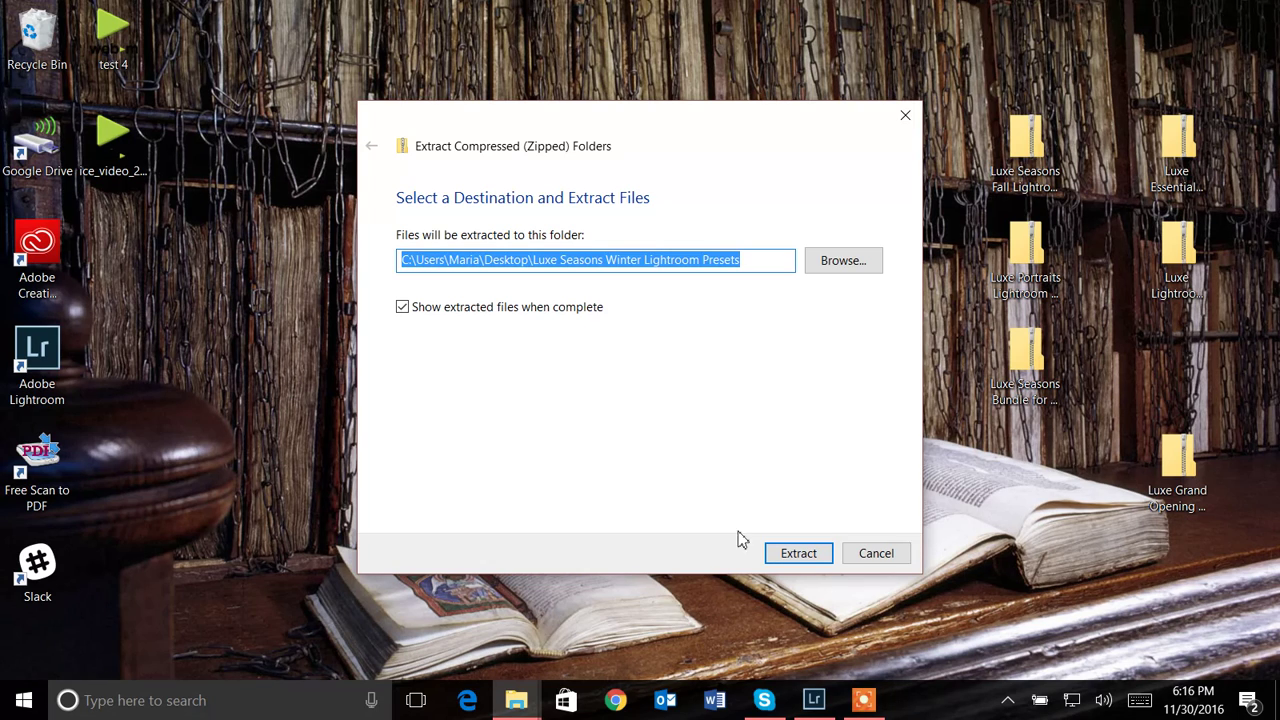
pyautogui.click(812, 556)
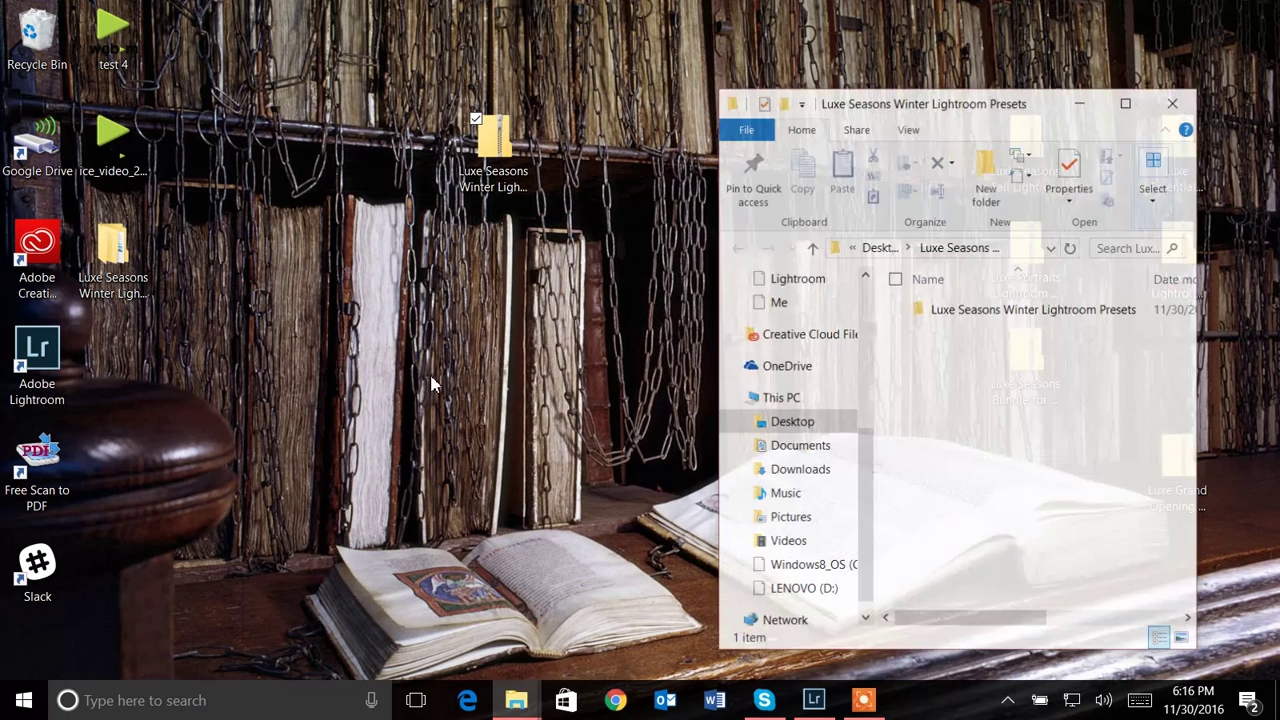
# Move the extracted folder beside the zip, then browse into Luxe Seasons Winter Lightroom Presets > Luxe Seasons Winter.
pyautogui.click(122, 277)
pyautogui.moveTo(122, 277); pyautogui.dragTo(403, 174)
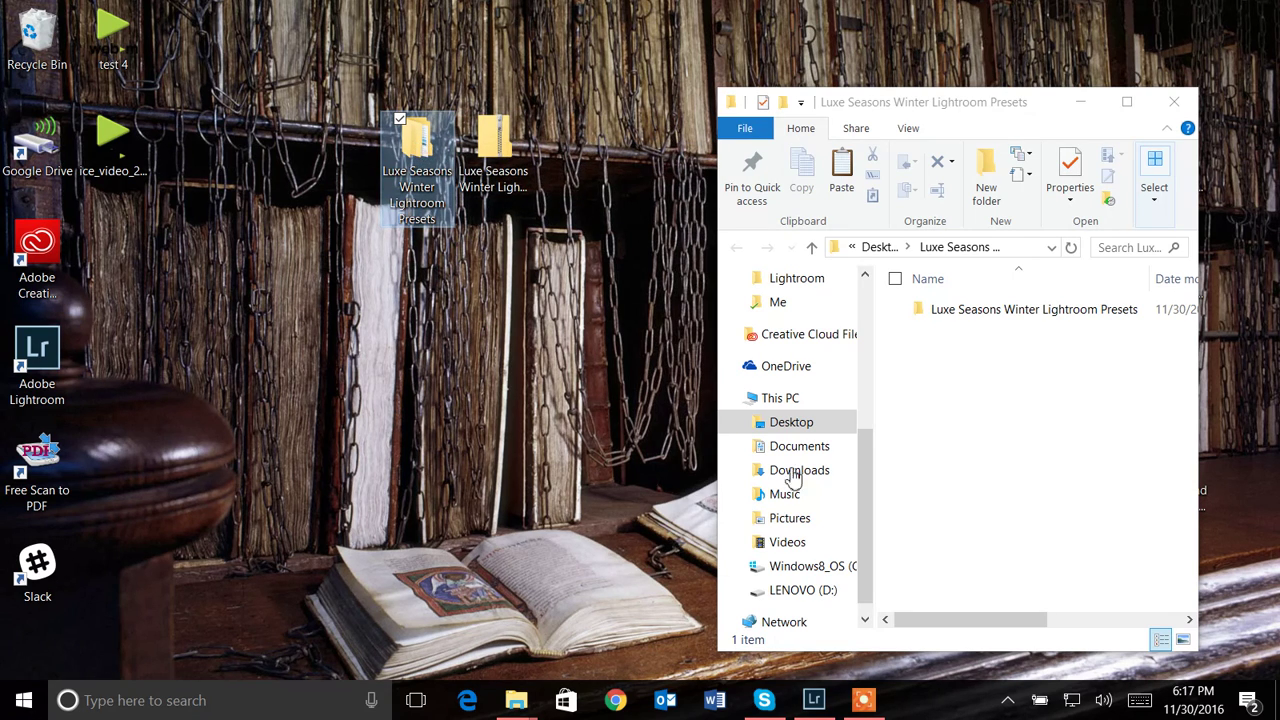
pyautogui.doubleClick(978, 314)
pyautogui.click(972, 316)
pyautogui.doubleClick(972, 316)
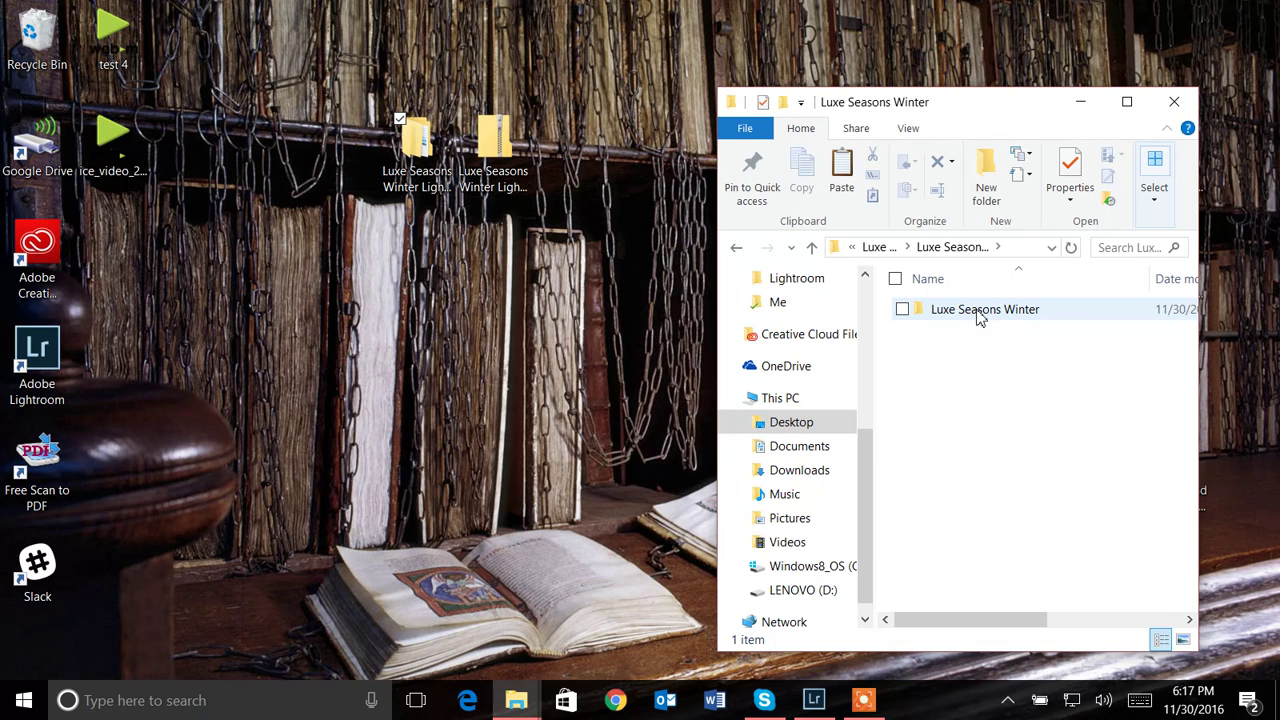
pyautogui.doubleClick(979, 315)
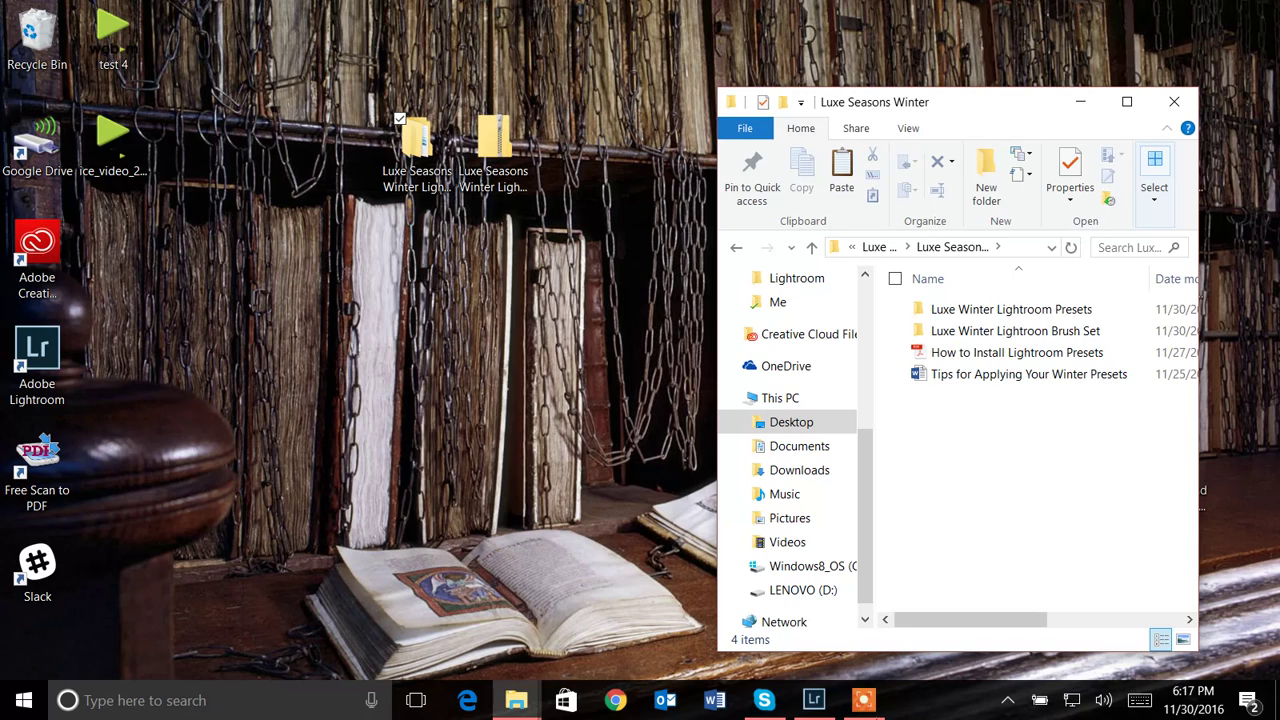
# Bring Lightroom forward and open Edit > Preferences on the Presets tab.
pyautogui.click(813, 702)
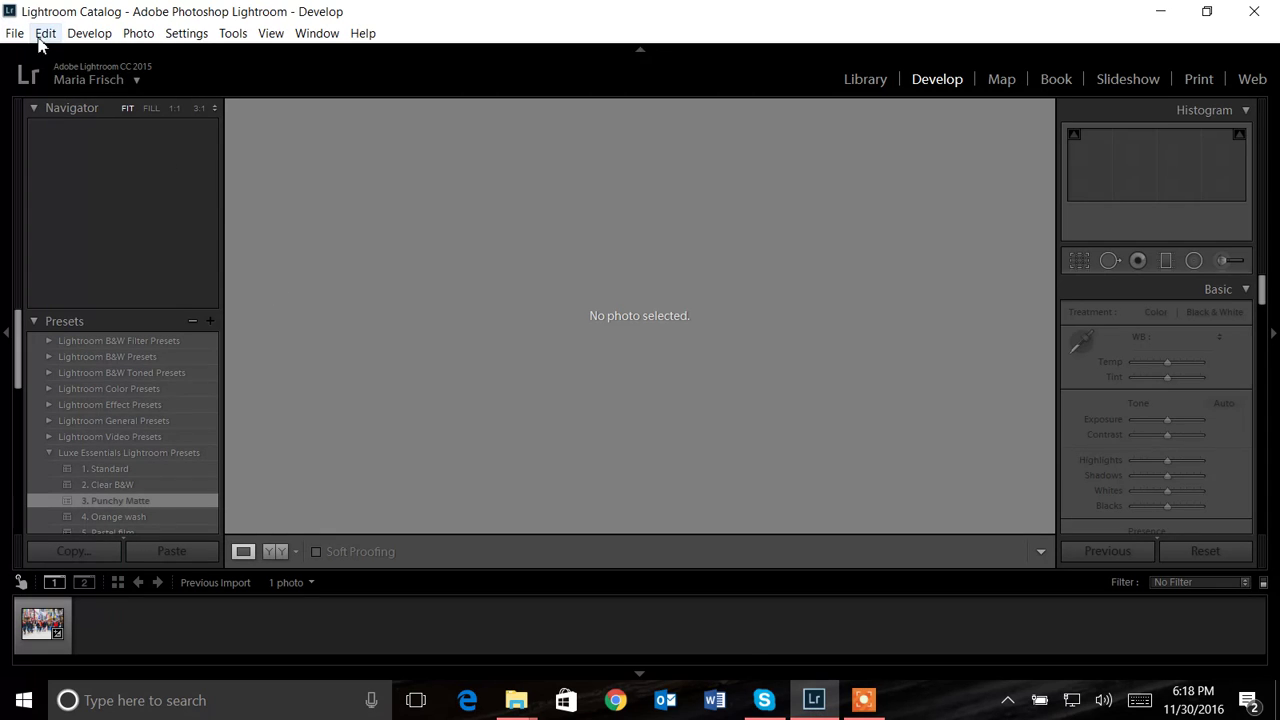
pyautogui.click(45, 33)
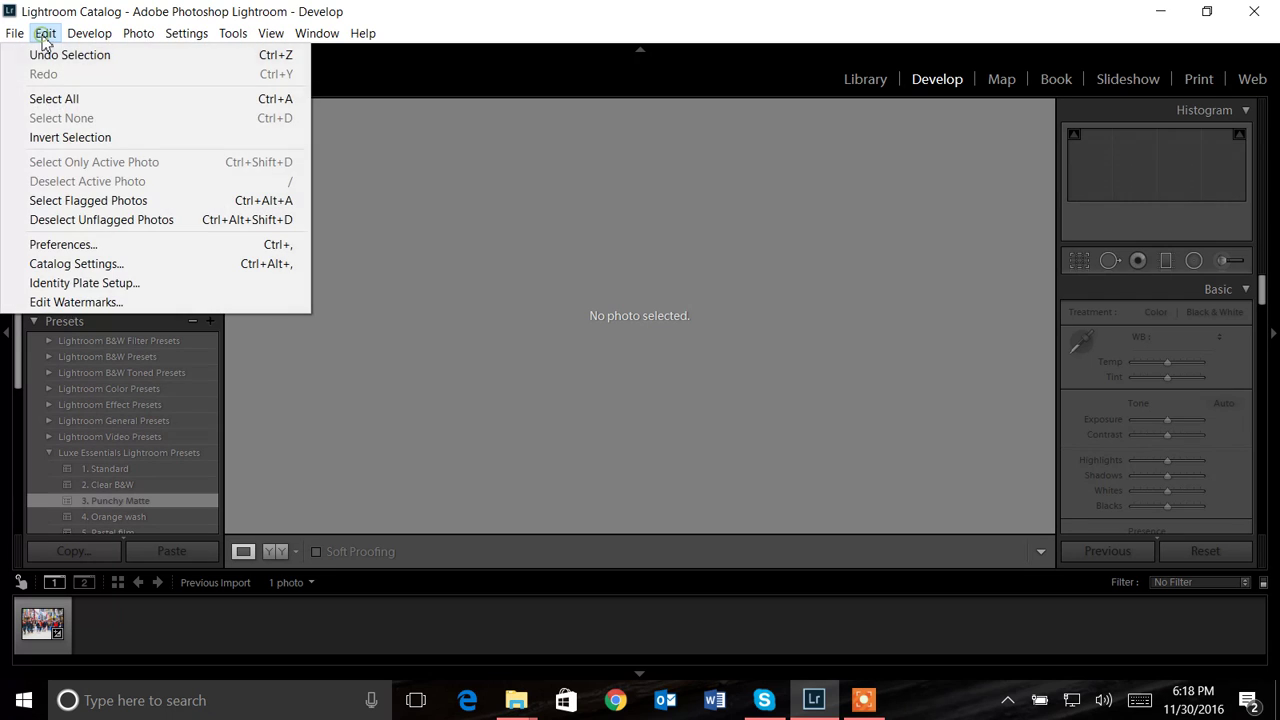
pyautogui.click(77, 247)
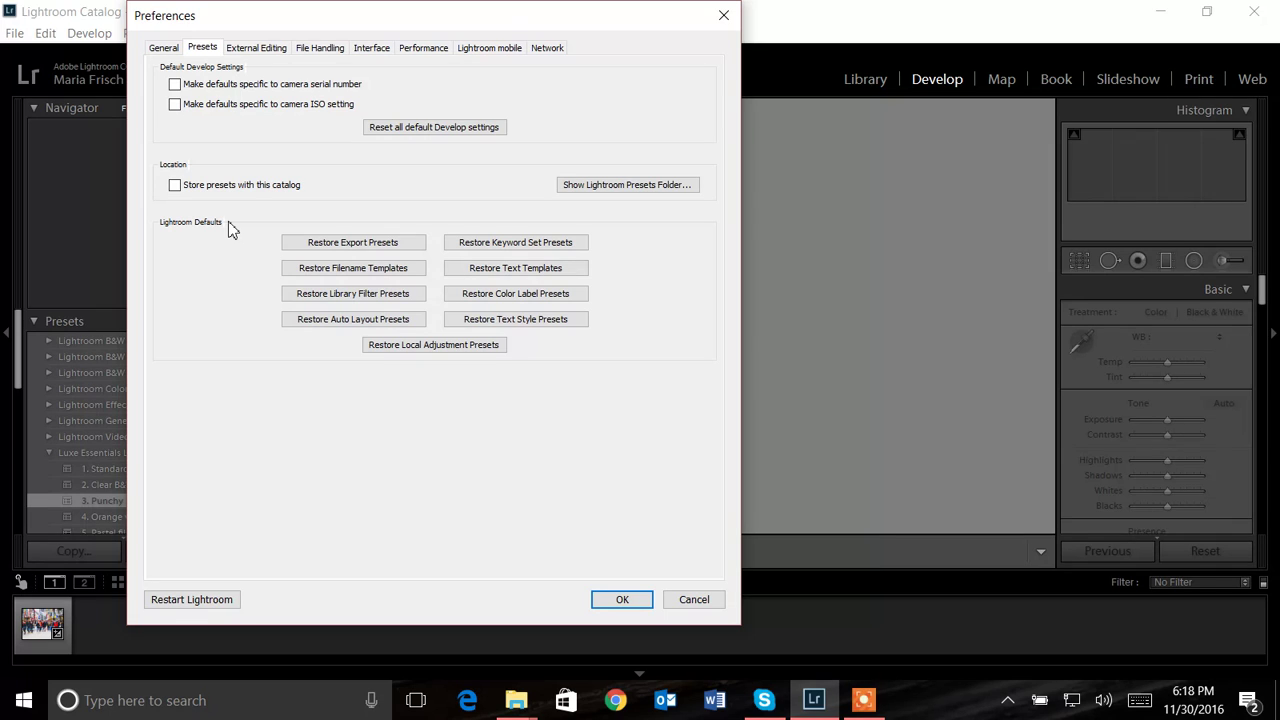
# Reveal the Lightroom presets folder in Explorer and open Lightroom > Develop Presets.
pyautogui.click(586, 192)
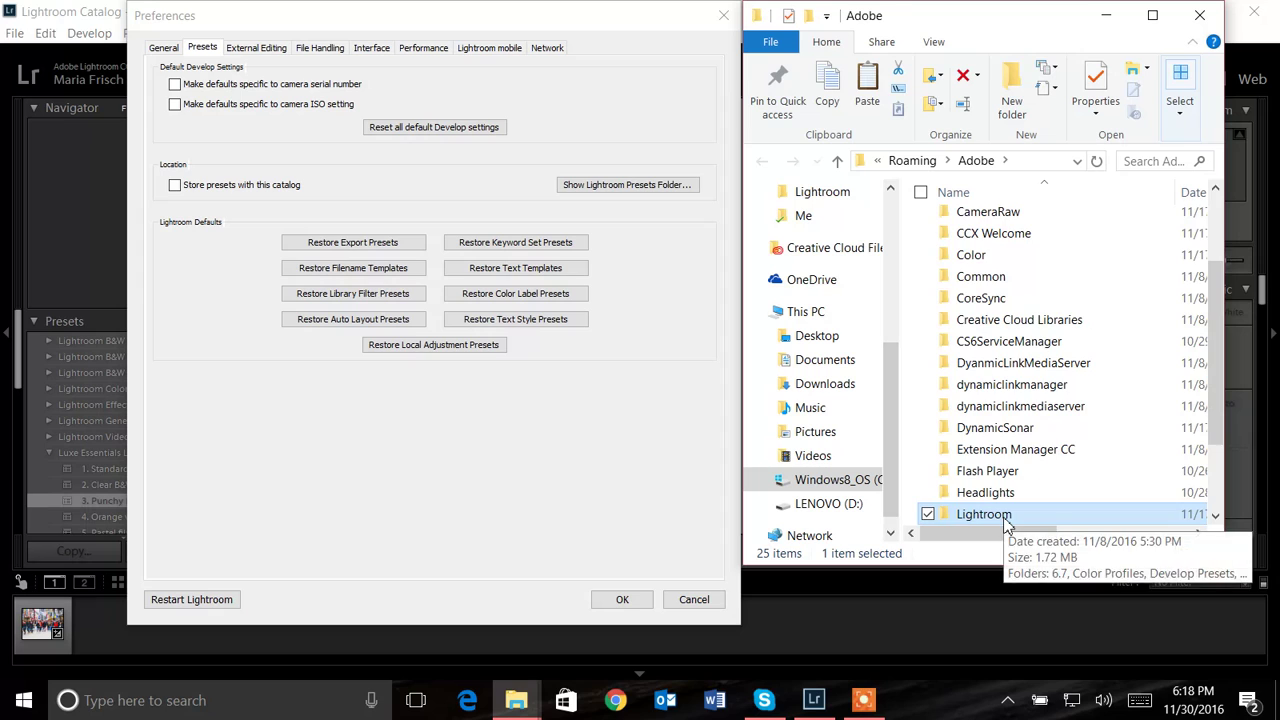
pyautogui.doubleClick(1006, 524)
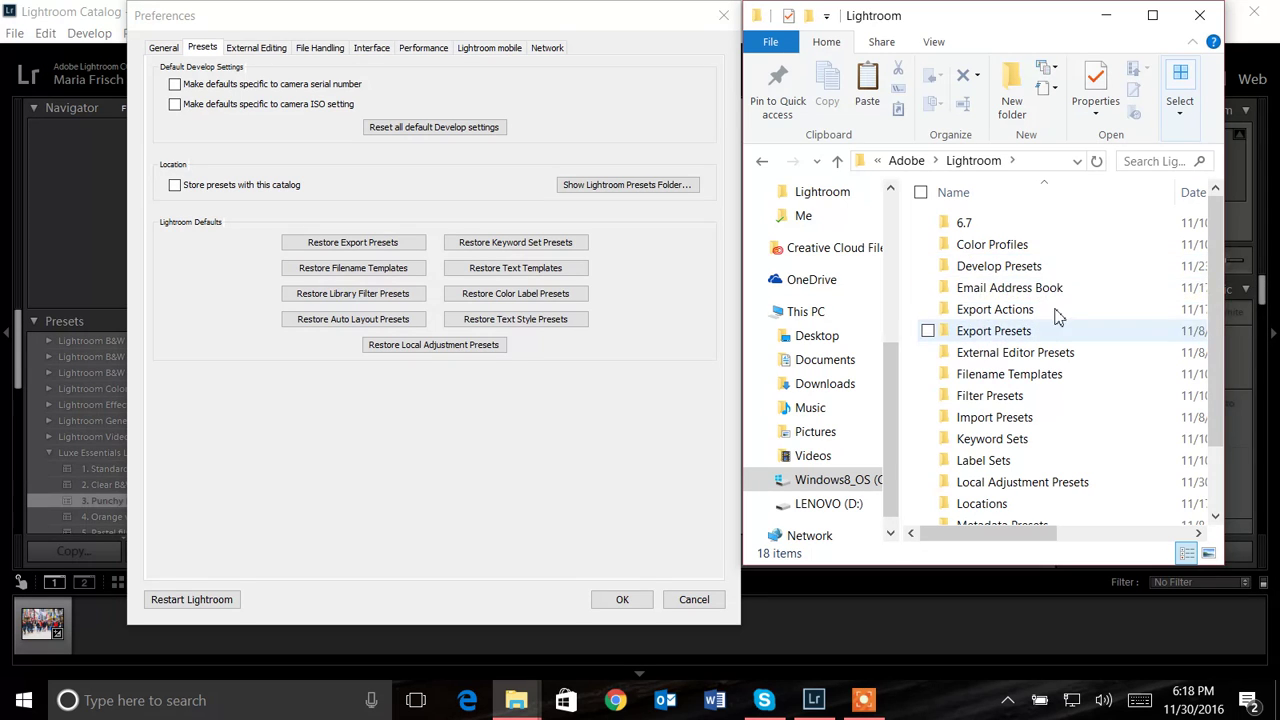
pyautogui.click(1036, 268)
pyautogui.doubleClick(1036, 268)
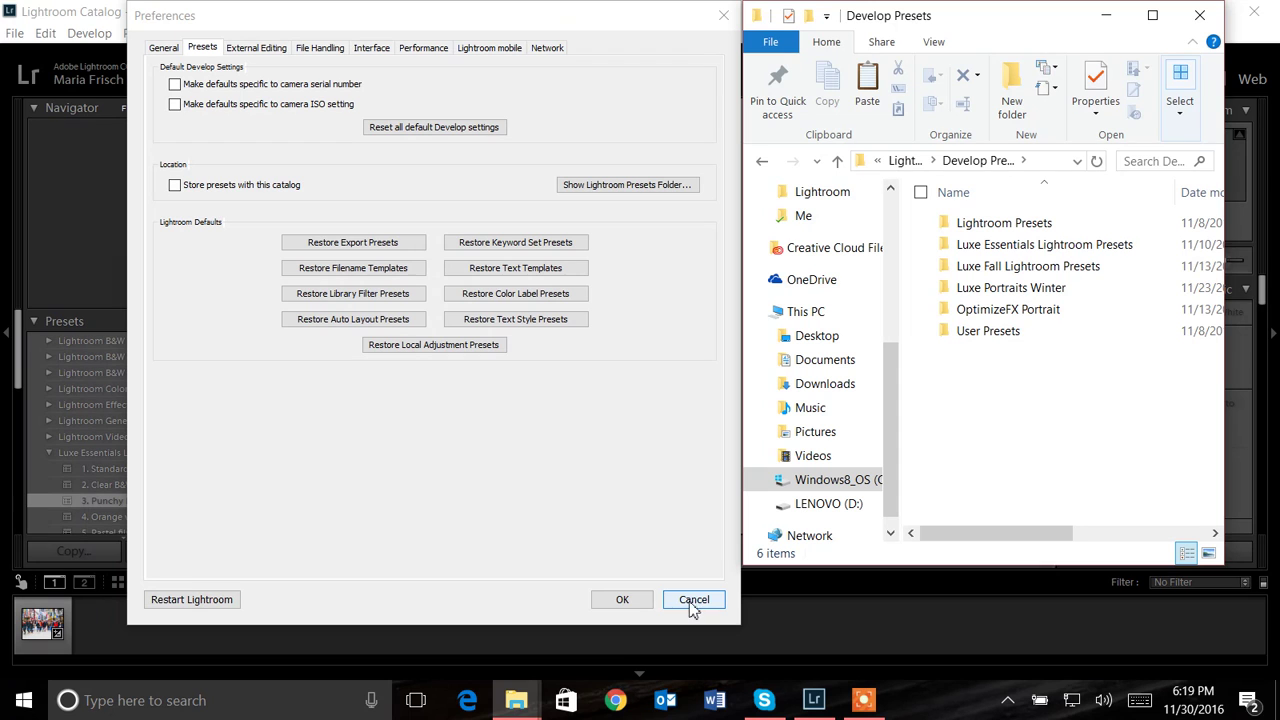
# Accept Preferences with OK, minimize Lightroom, and move the Develop Presets window left.
pyautogui.click(638, 605)
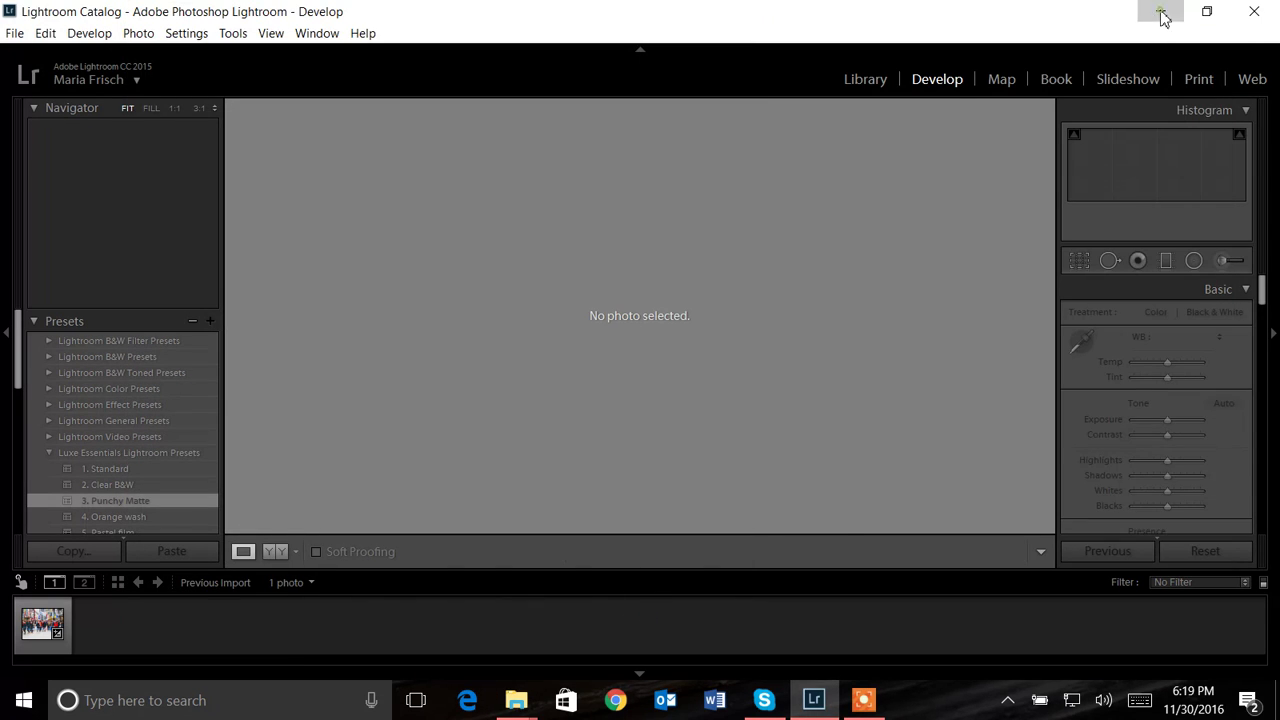
pyautogui.click(1160, 12)
pyautogui.moveTo(1006, 33); pyautogui.dragTo(537, 44)
pyautogui.moveTo(965, 312); pyautogui.dragTo(500, 425)
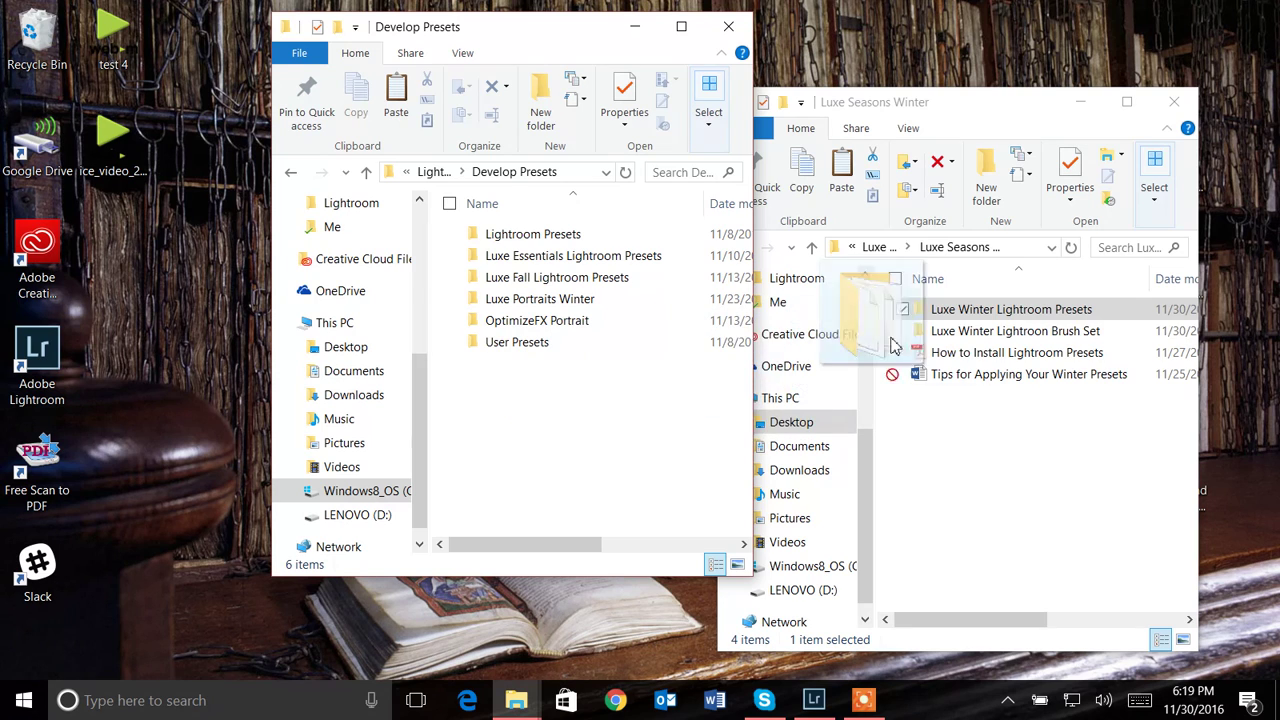
pyautogui.moveTo(893, 345); pyautogui.dragTo(986, 314)
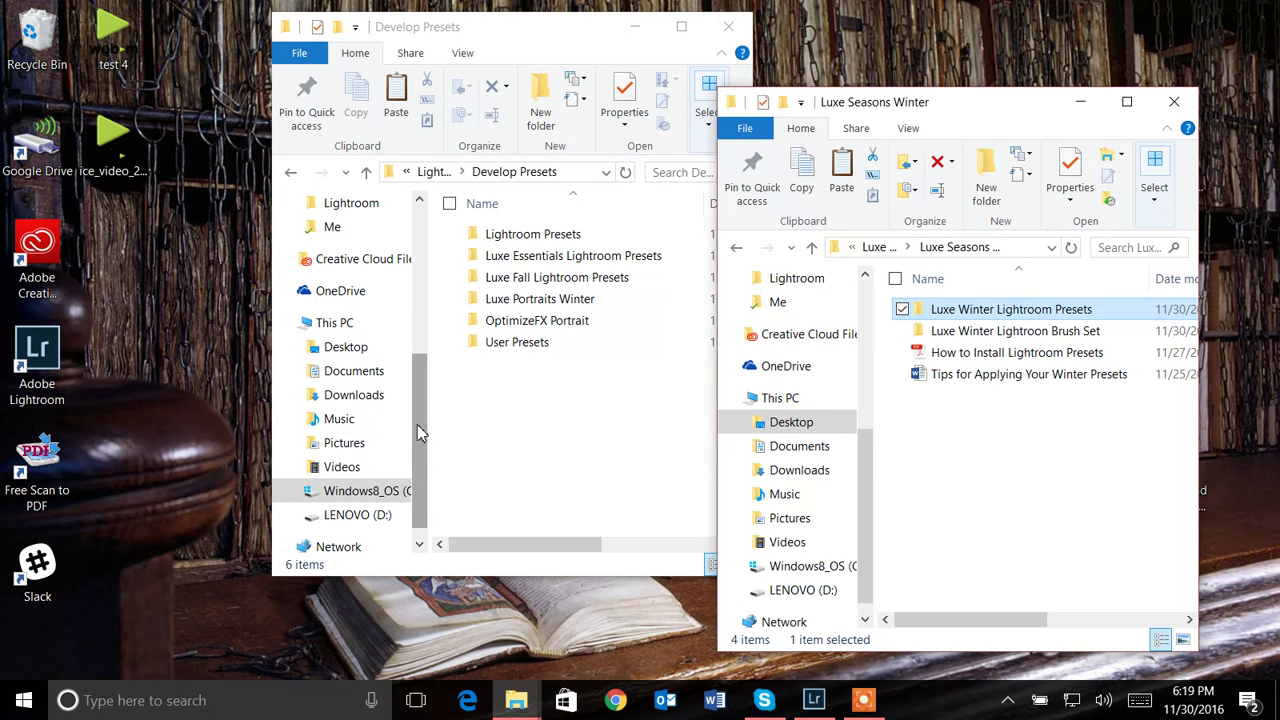
# Arrange the Luxe Seasons Winter and Develop Presets windows side by side.
pyautogui.moveTo(971, 106); pyautogui.dragTo(1053, 61)
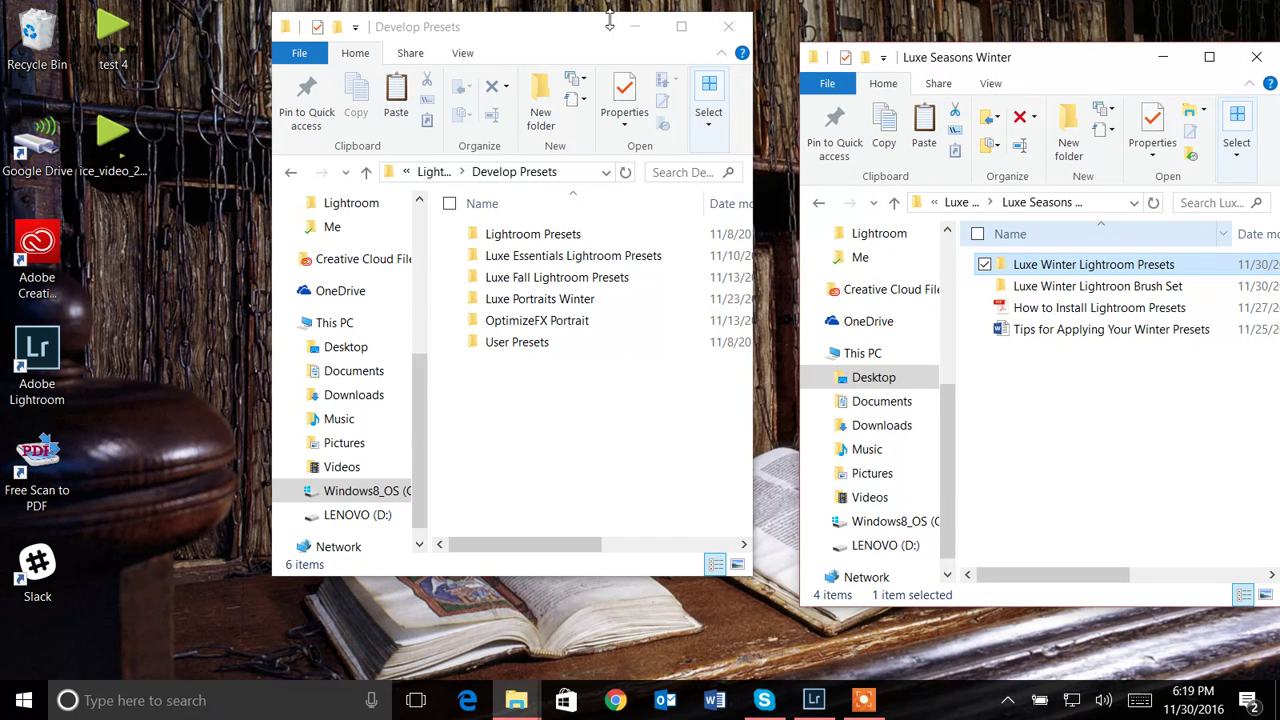
pyautogui.moveTo(531, 34); pyautogui.dragTo(548, 42)
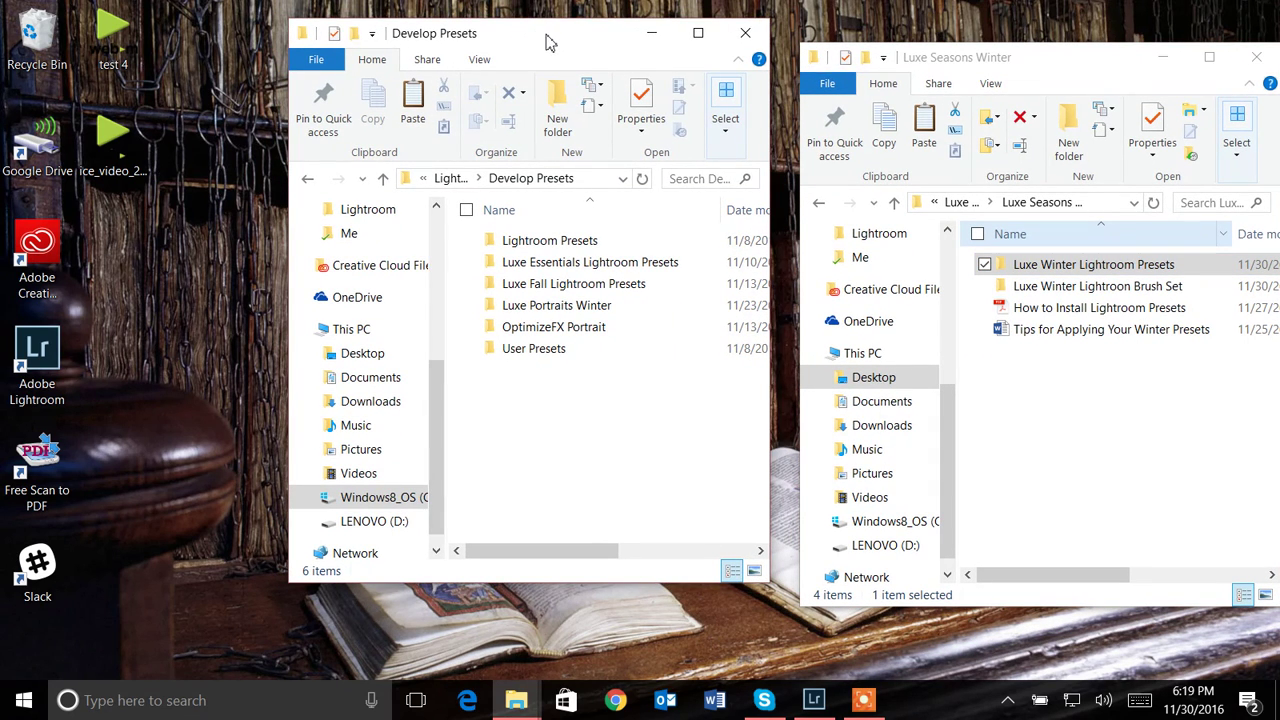
pyautogui.click(699, 34)
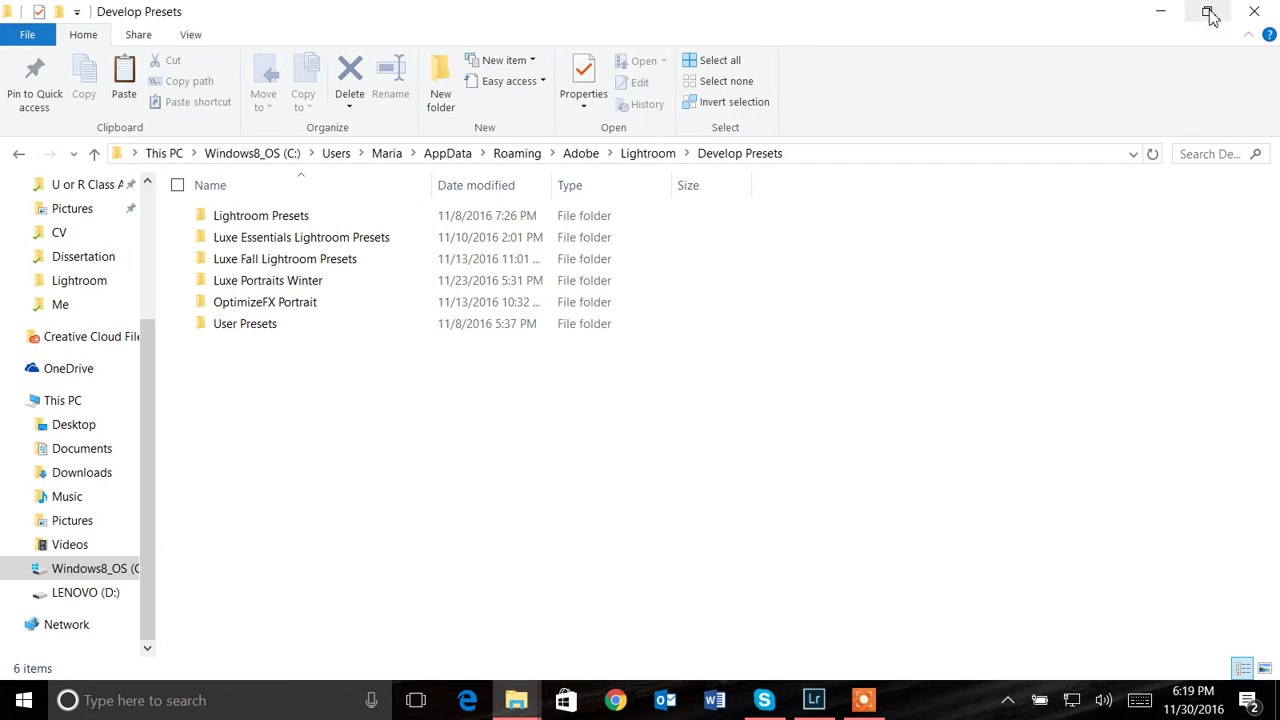
pyautogui.click(1208, 12)
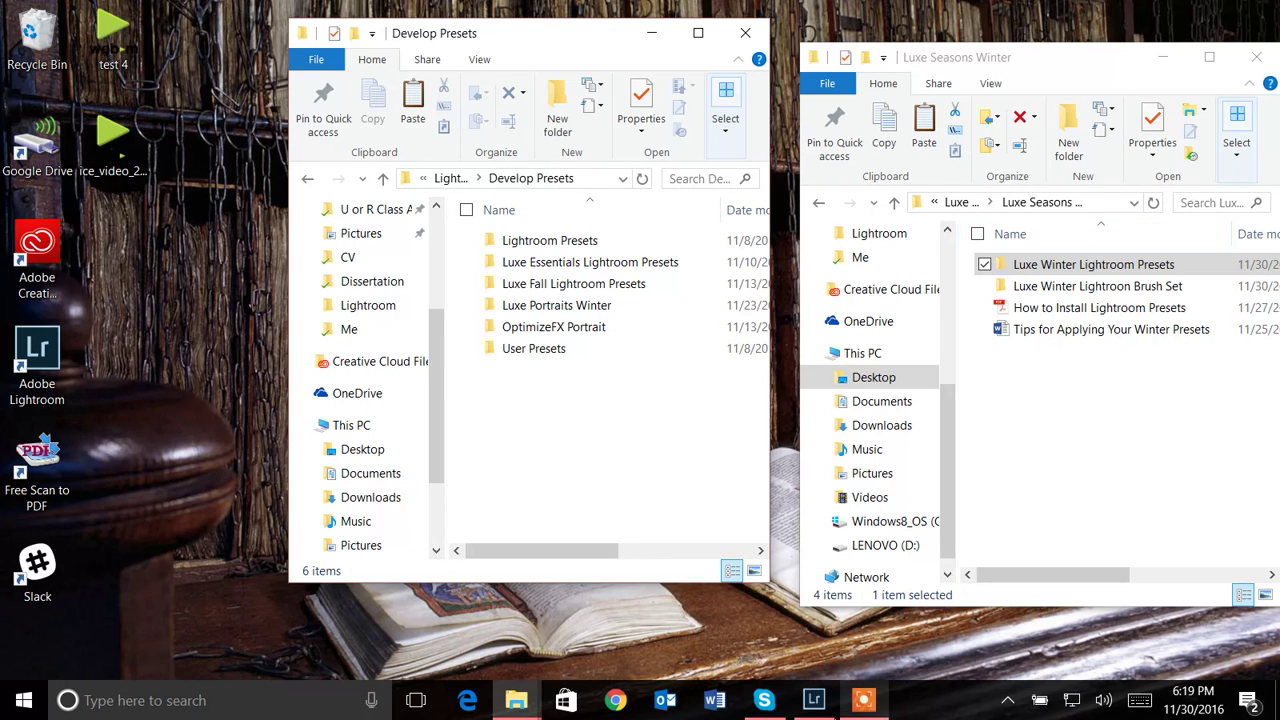
# Return to Lightroom and open the Develop module in side-by-side Before/After view.
pyautogui.click(816, 704)
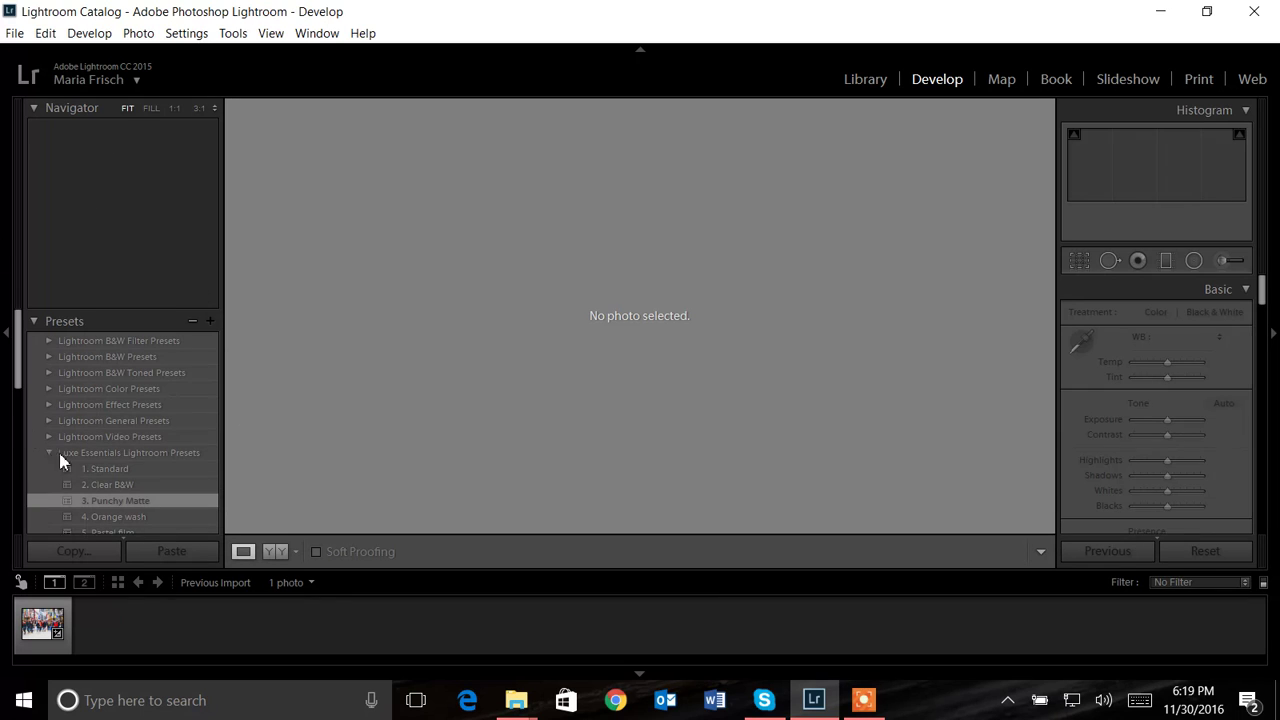
pyautogui.click(48, 634)
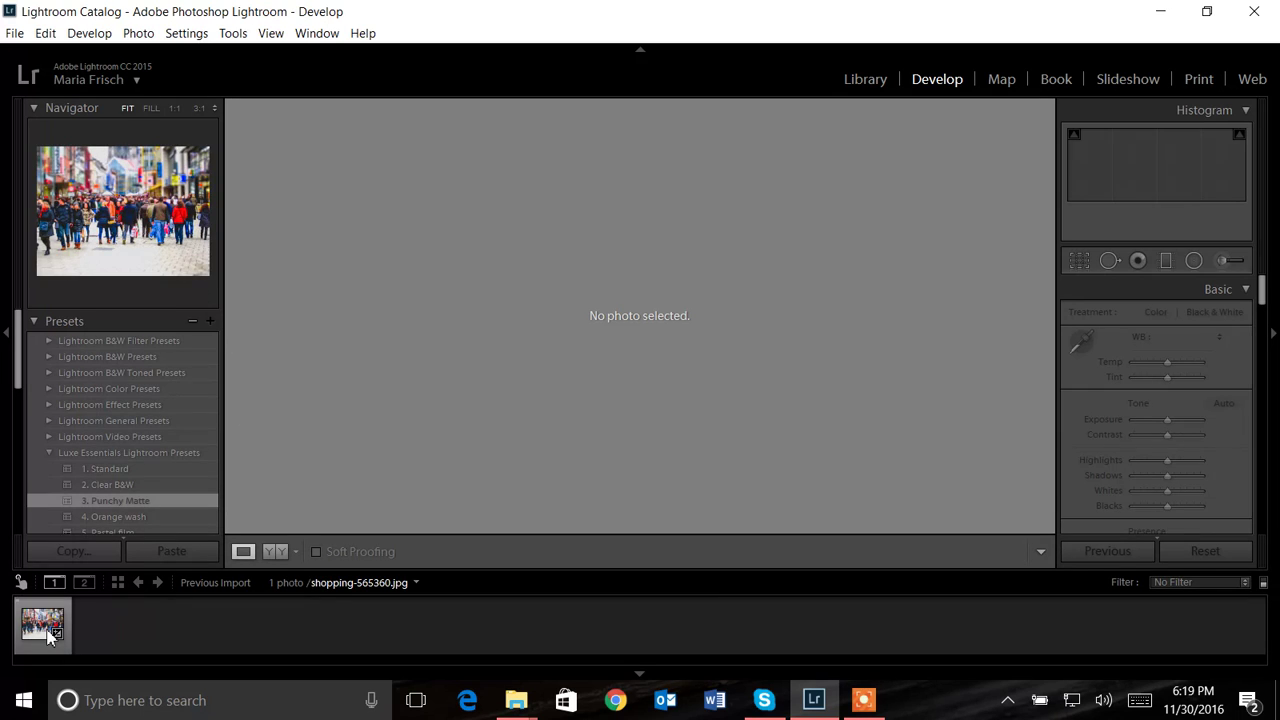
pyautogui.click(864, 80)
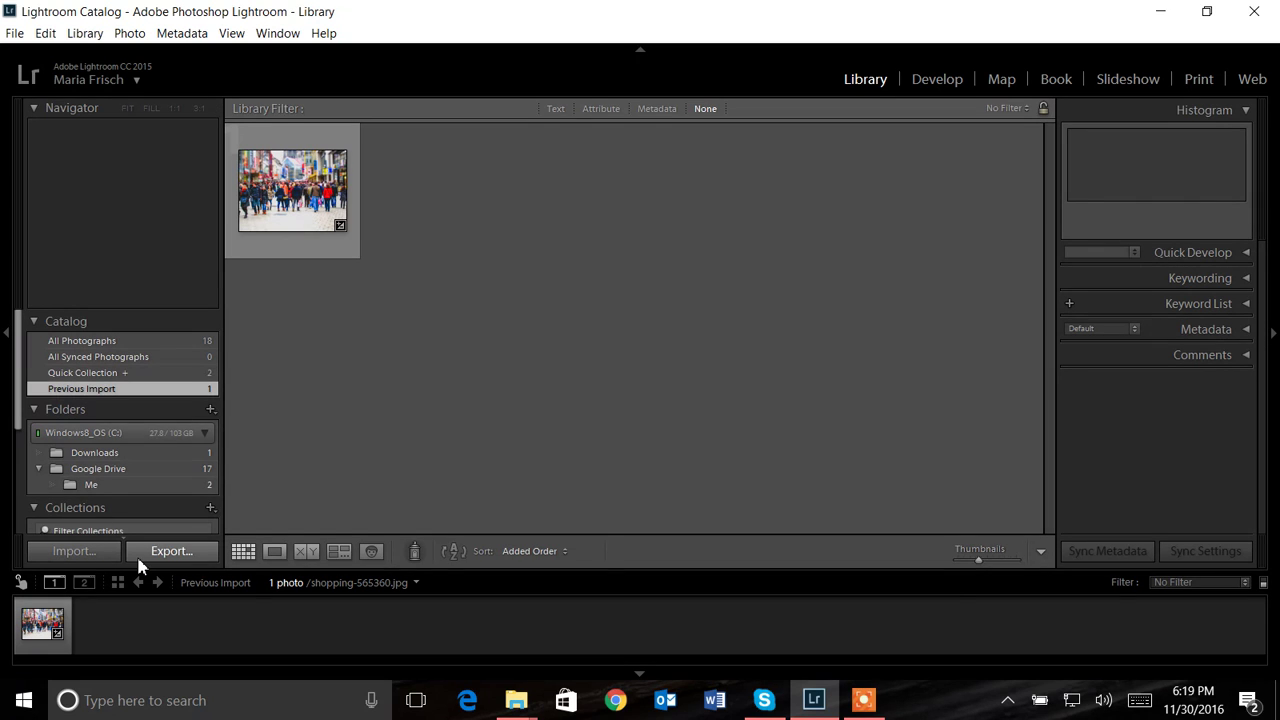
pyautogui.click(936, 86)
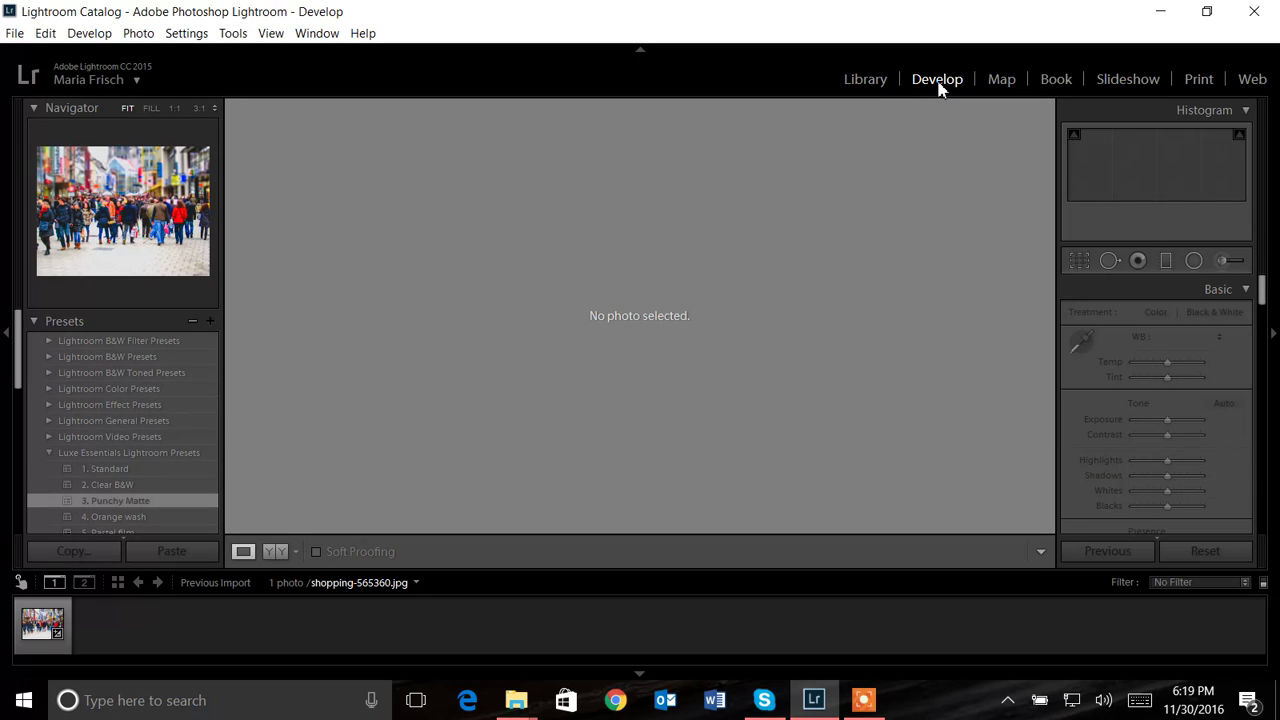
pyautogui.click(272, 552)
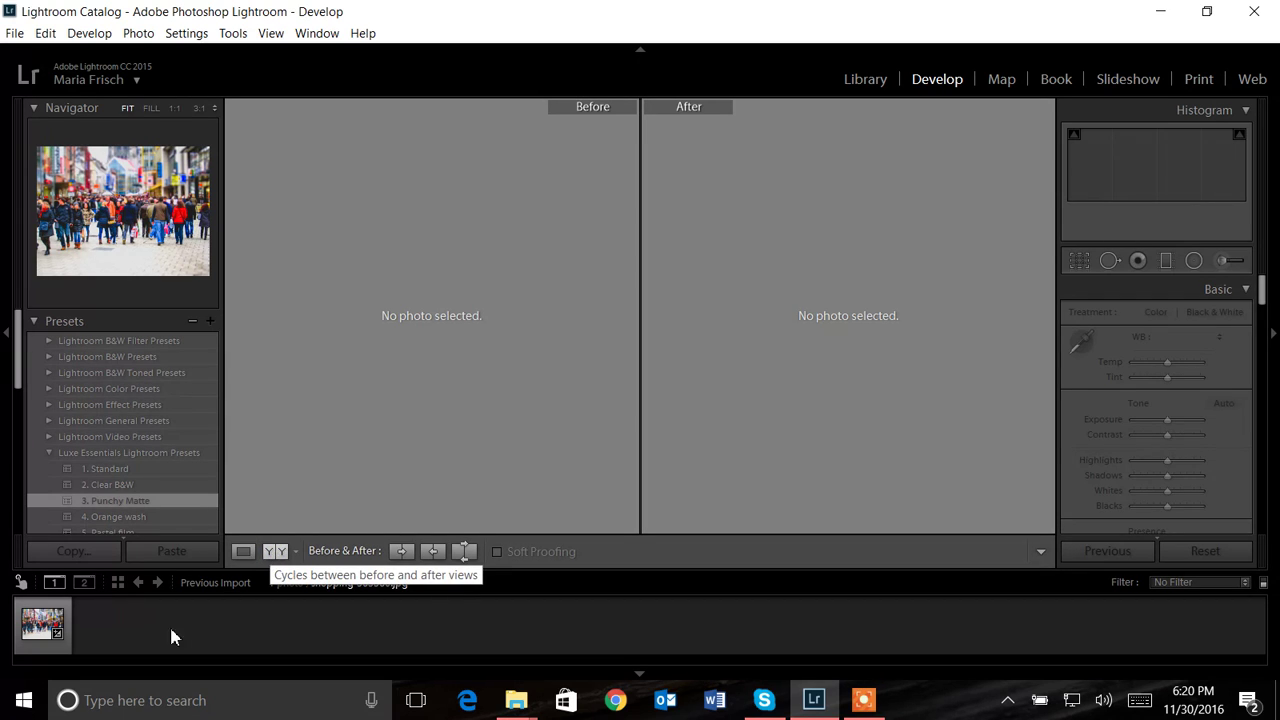
# Select the shopping street photo, switch to split Before/After, and apply the 2. Clear B&W preset.
pyautogui.click(42, 632)
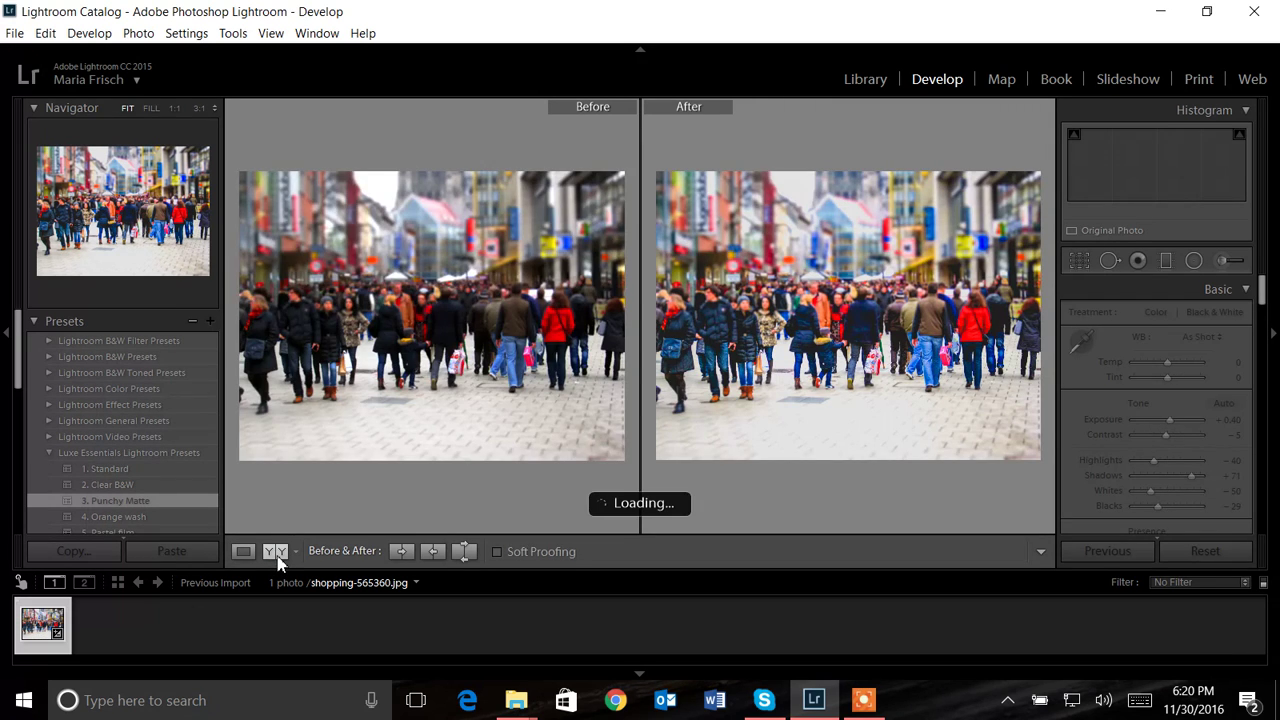
pyautogui.click(277, 556)
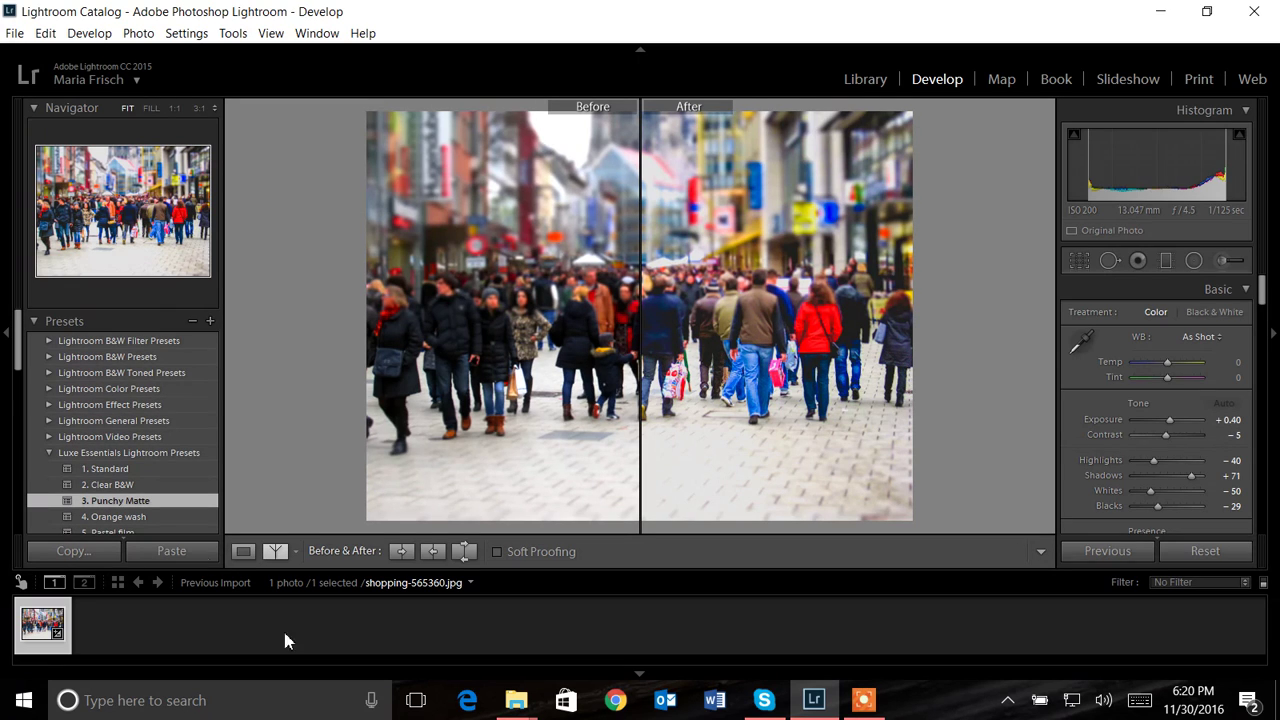
pyautogui.click(119, 484)
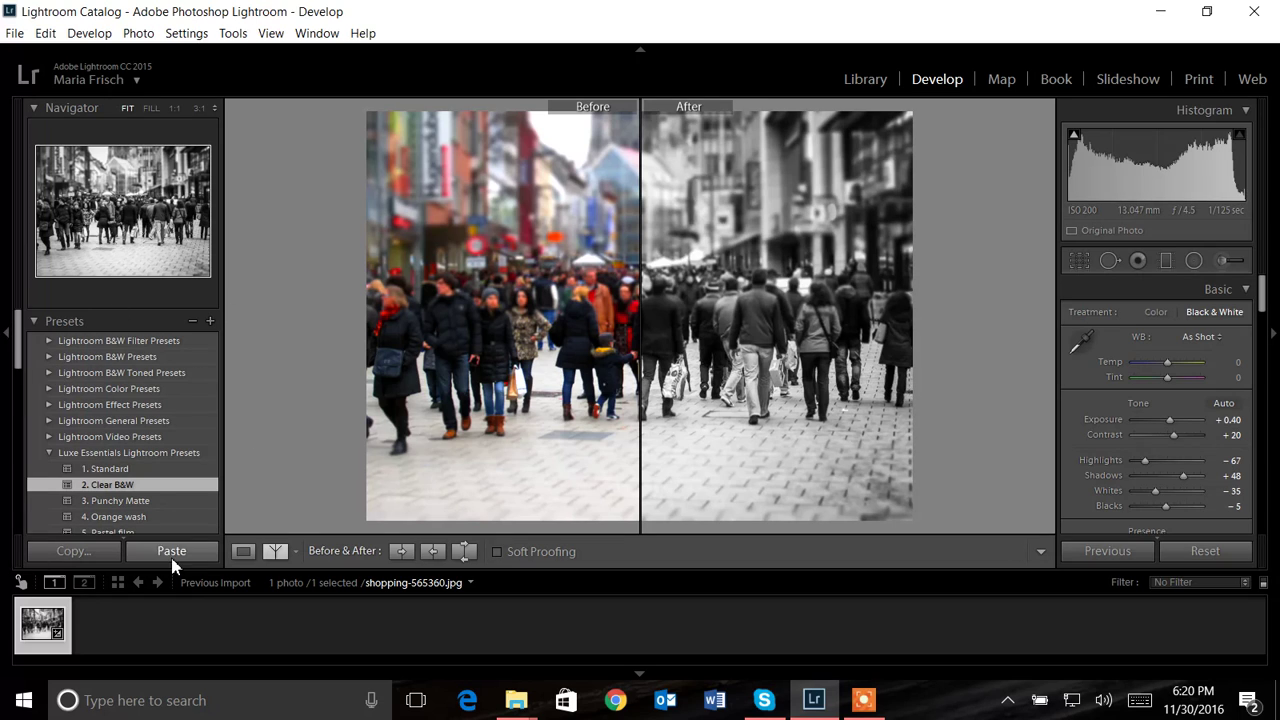
pyautogui.scroll(-3, 150, 445)
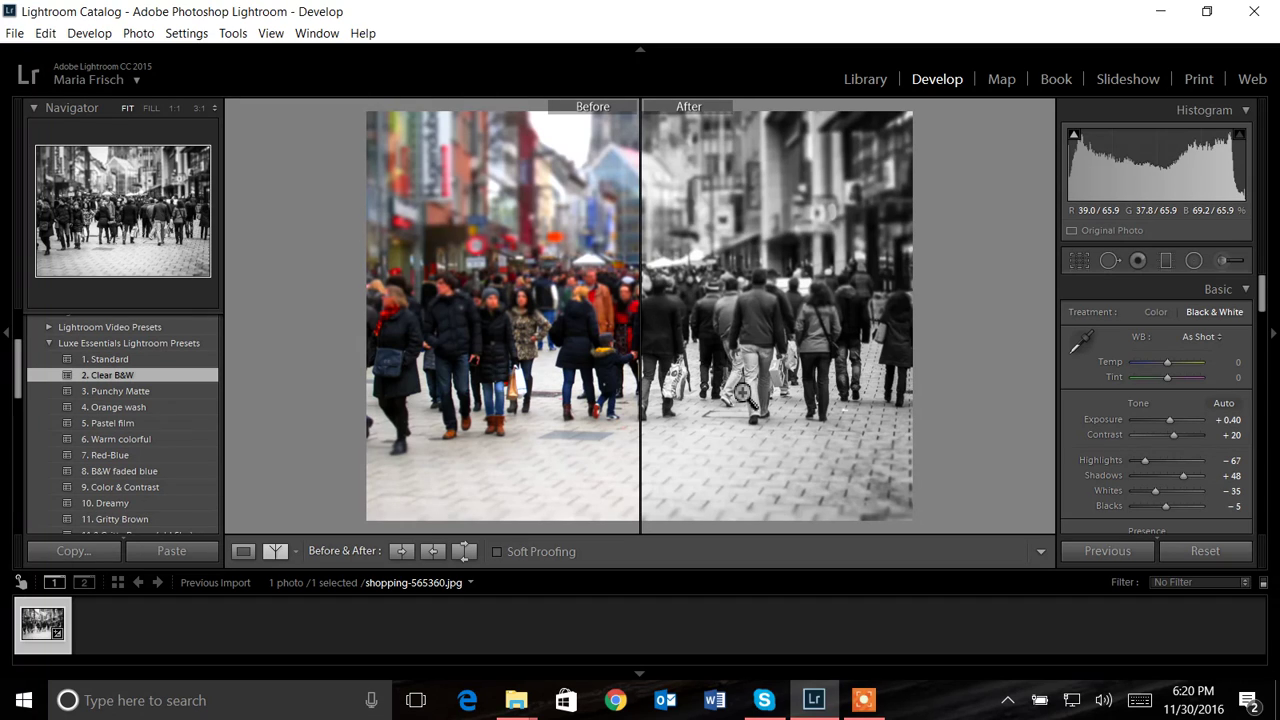
# Minimize Lightroom, close the Develop Presets window, and reposition the Luxe Seasons Winter window.
pyautogui.click(1160, 11)
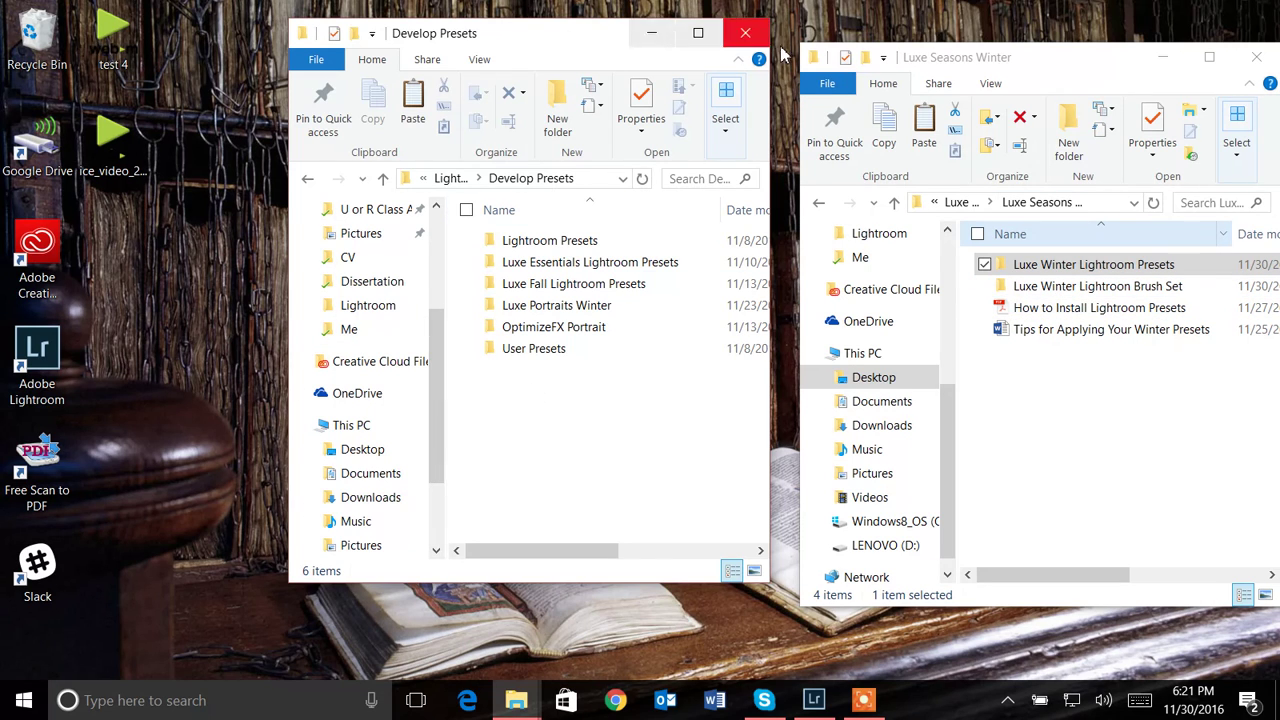
pyautogui.click(745, 37)
pyautogui.moveTo(998, 57); pyautogui.dragTo(855, 27)
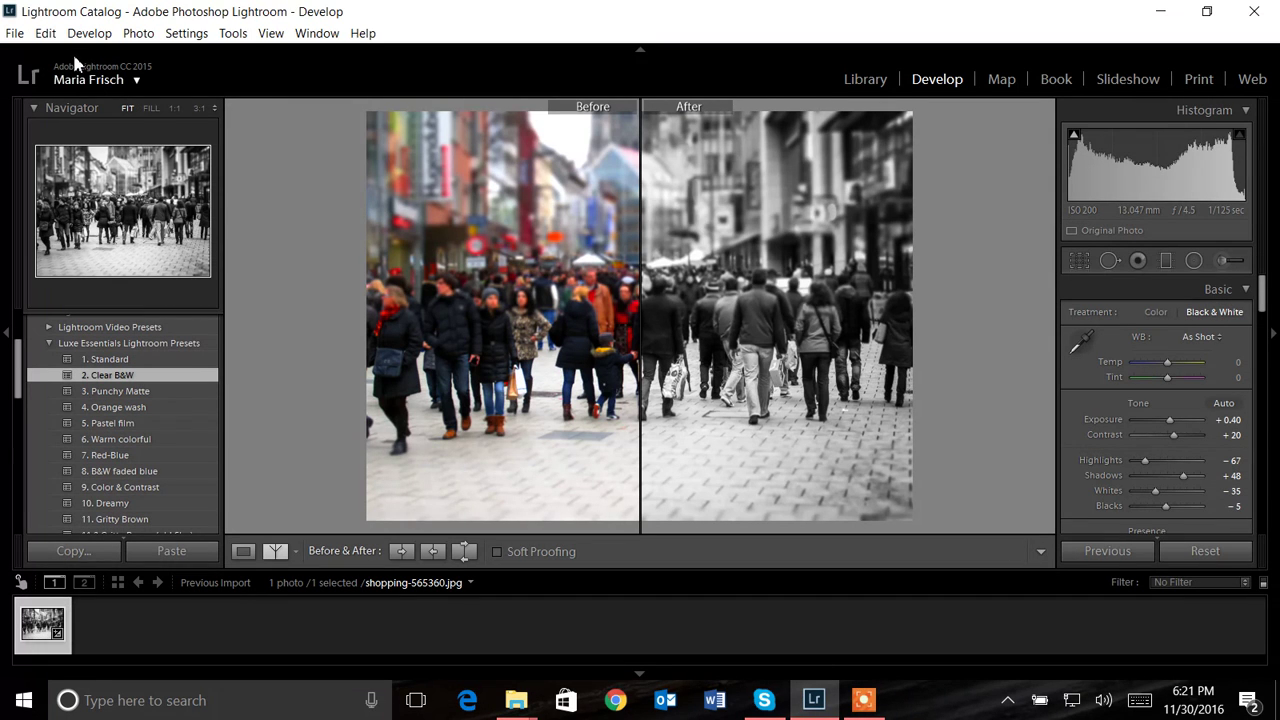
# Reopen Presets preferences, reveal Lightroom's presets folder, and open its Lightroom subfolder.
pyautogui.click(47, 34)
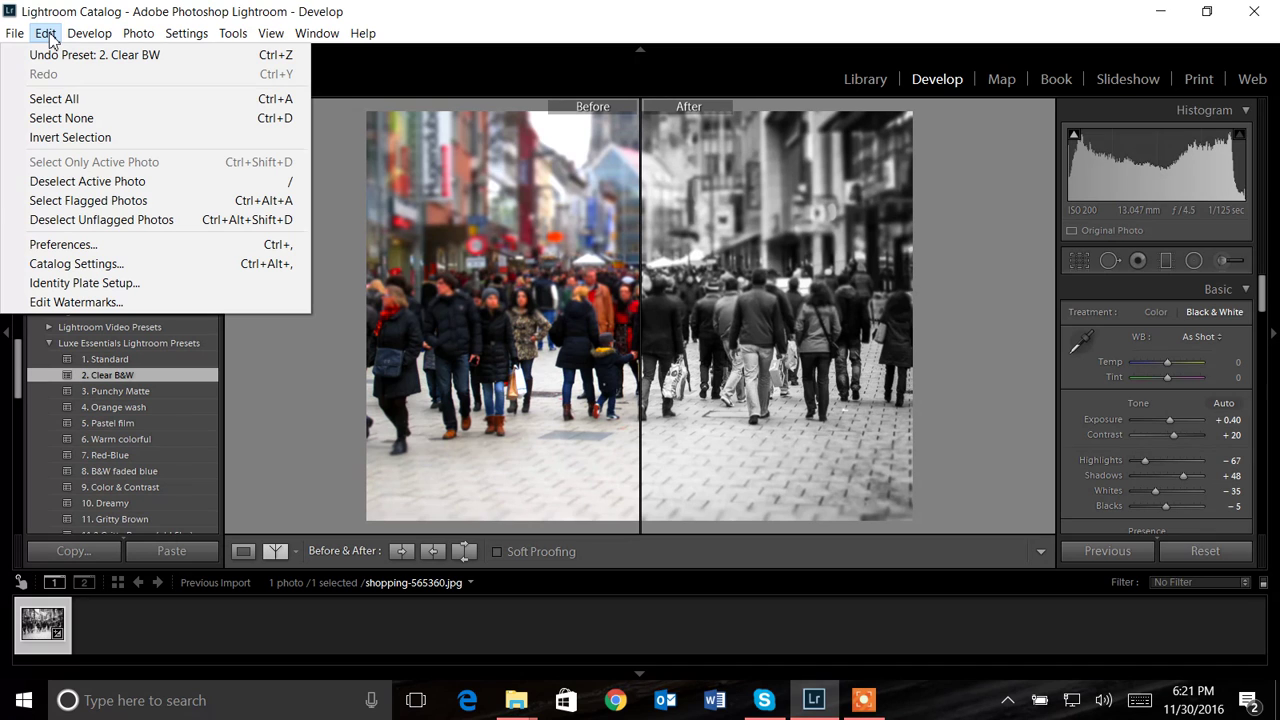
pyautogui.click(74, 248)
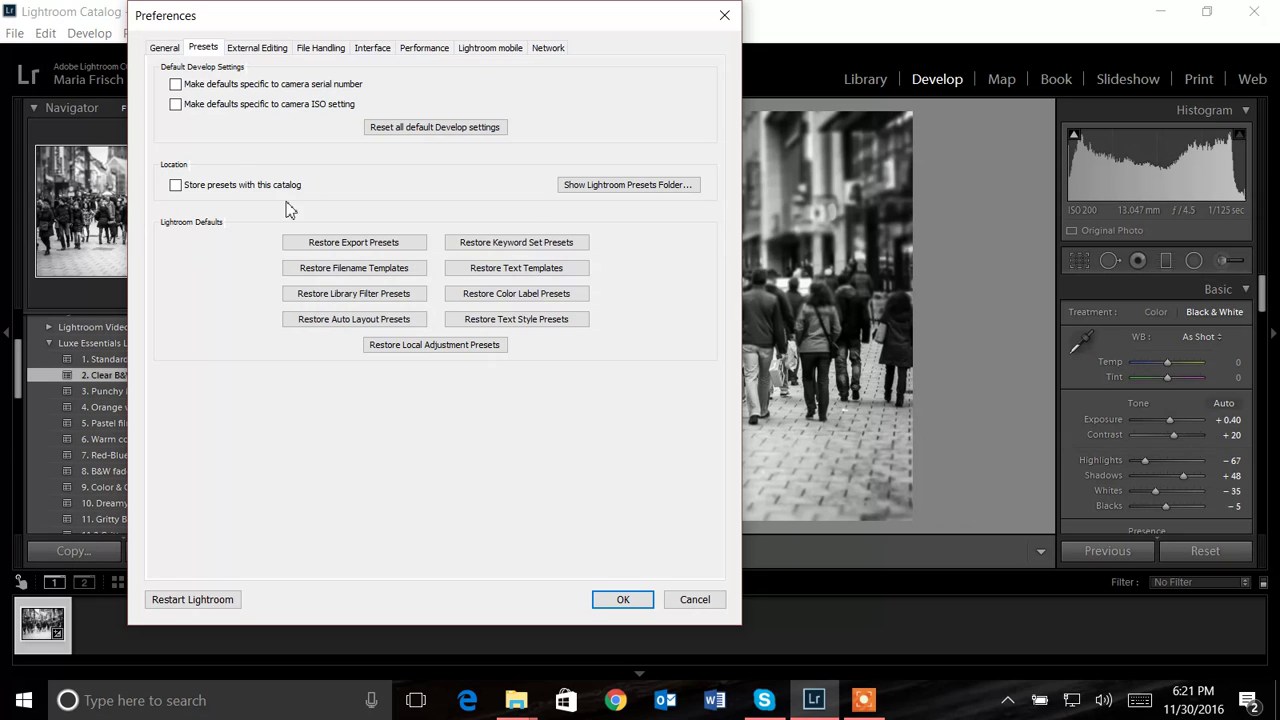
pyautogui.click(622, 188)
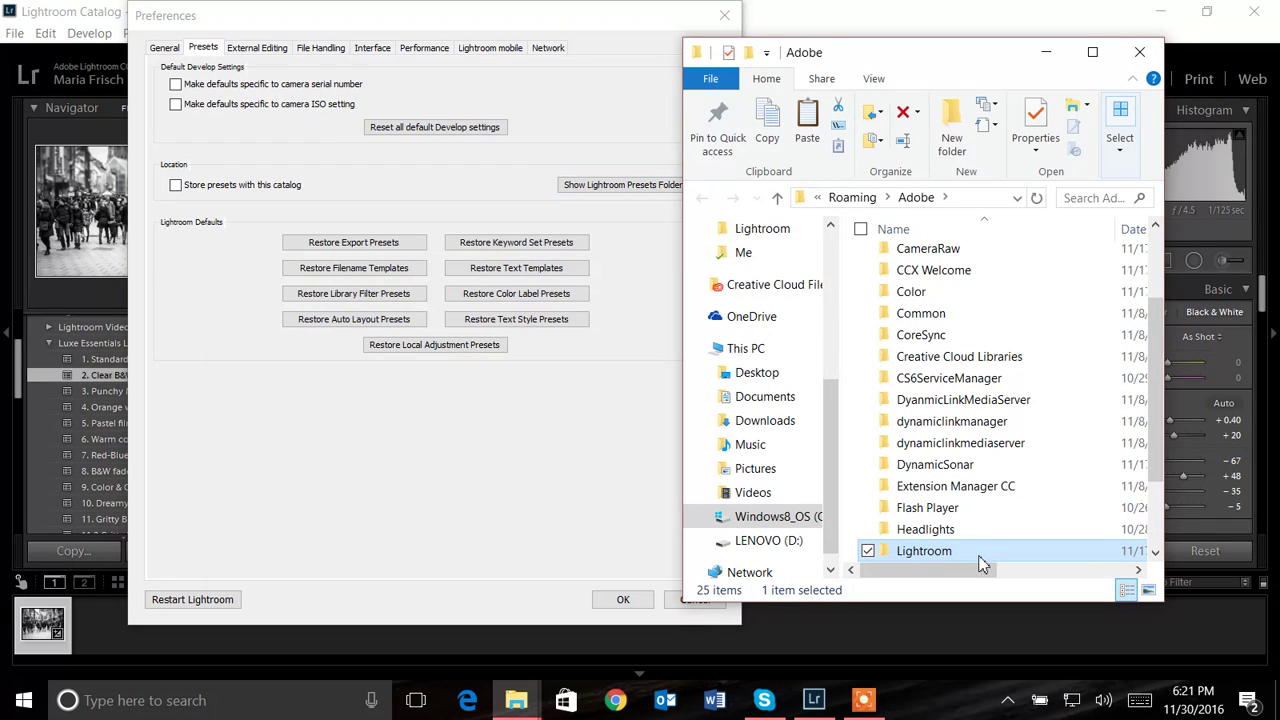
pyautogui.doubleClick(980, 560)
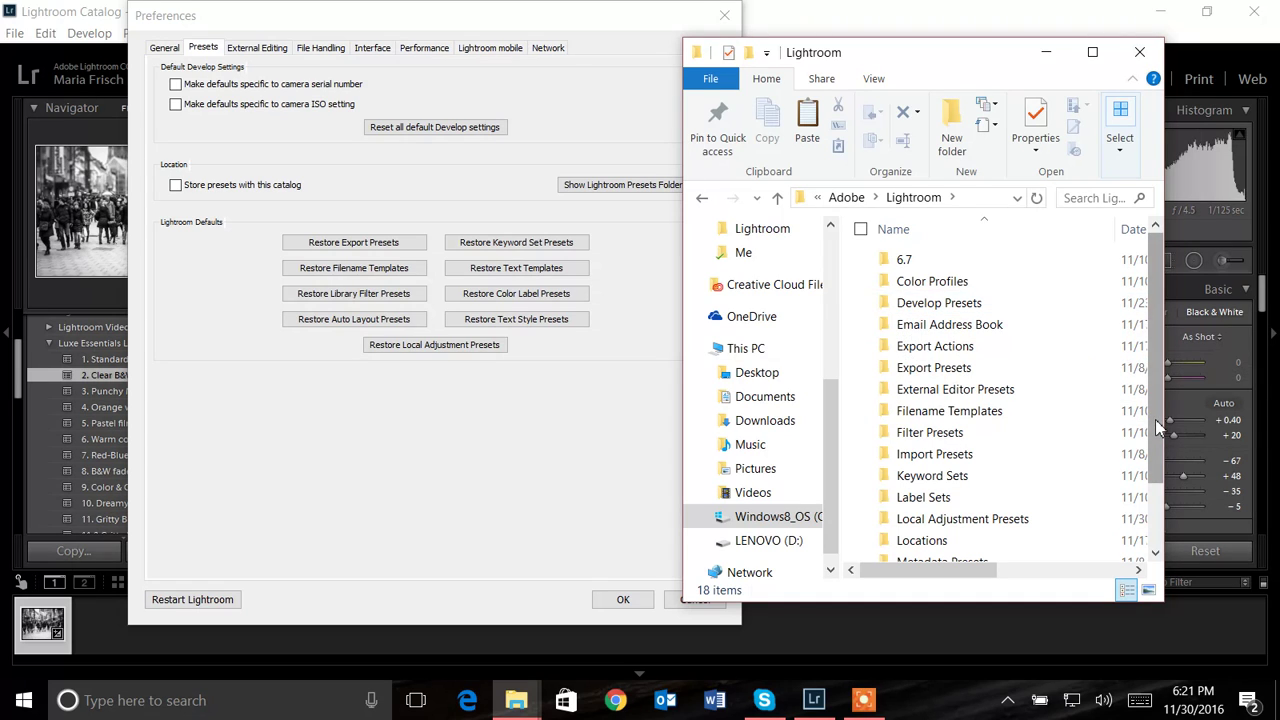
pyautogui.moveTo(1158, 426); pyautogui.dragTo(1158, 482)
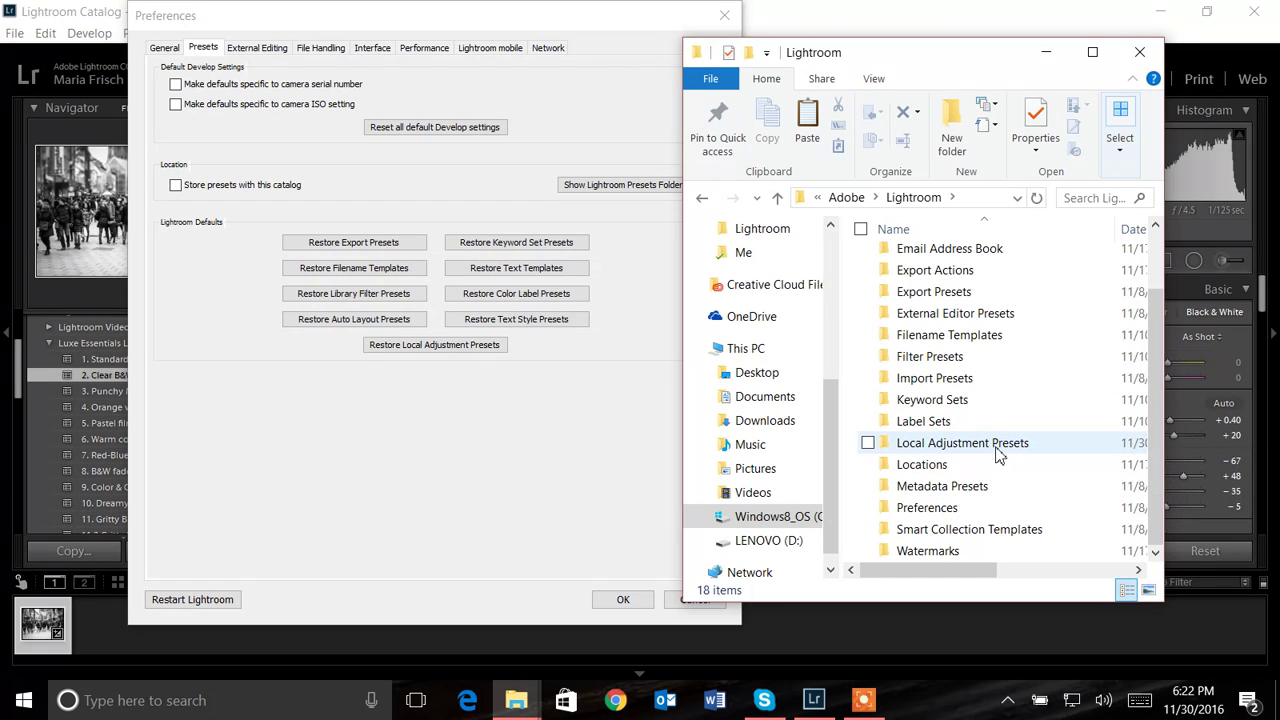
# Open Local Adjustment Presets to confirm the Luxe Winter Local Adjustment Brushes are there.
pyautogui.doubleClick(960, 443)
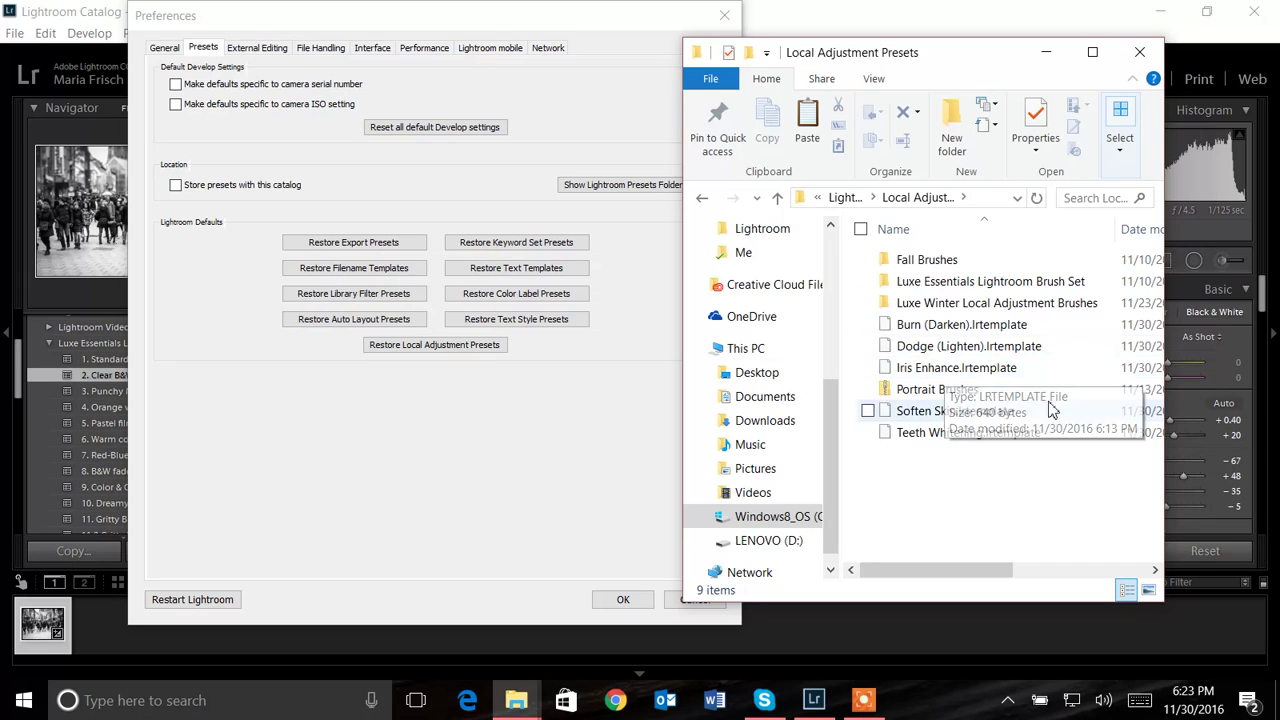
# Close the presets folder and Preferences, then scroll the Presets panel to the Luxe Winter groups.
pyautogui.click(1140, 52)
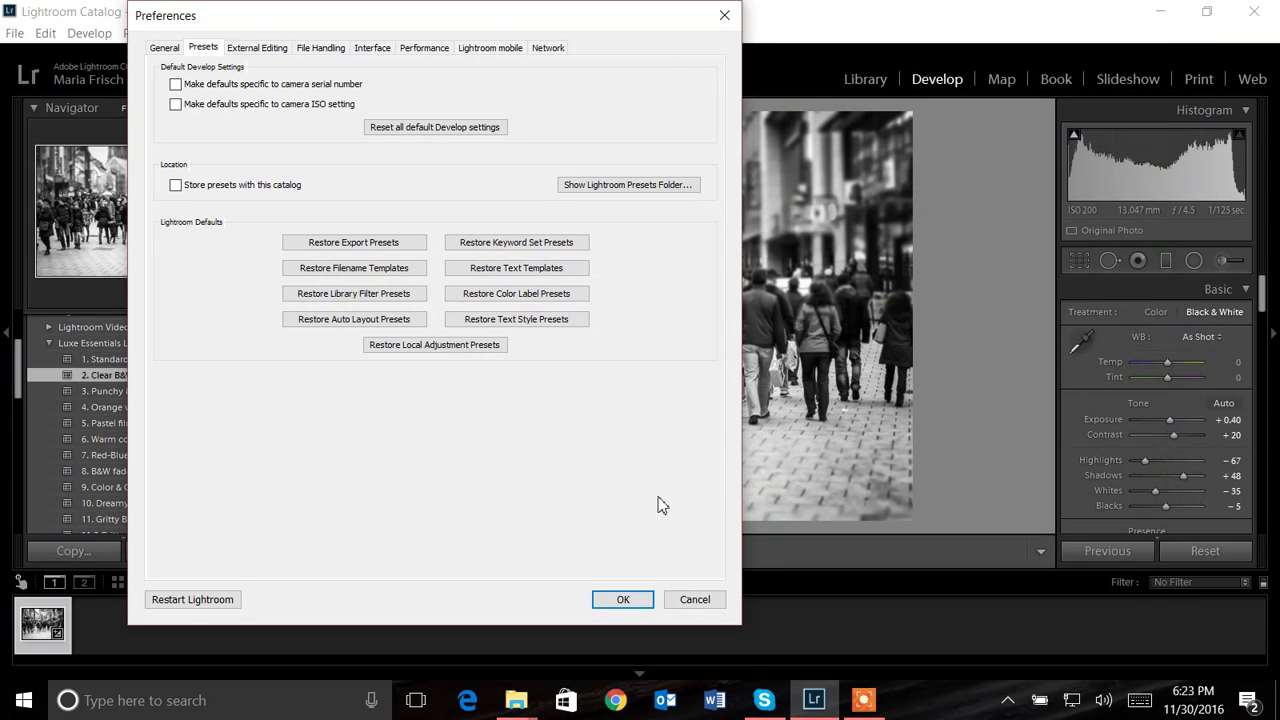
pyautogui.click(637, 602)
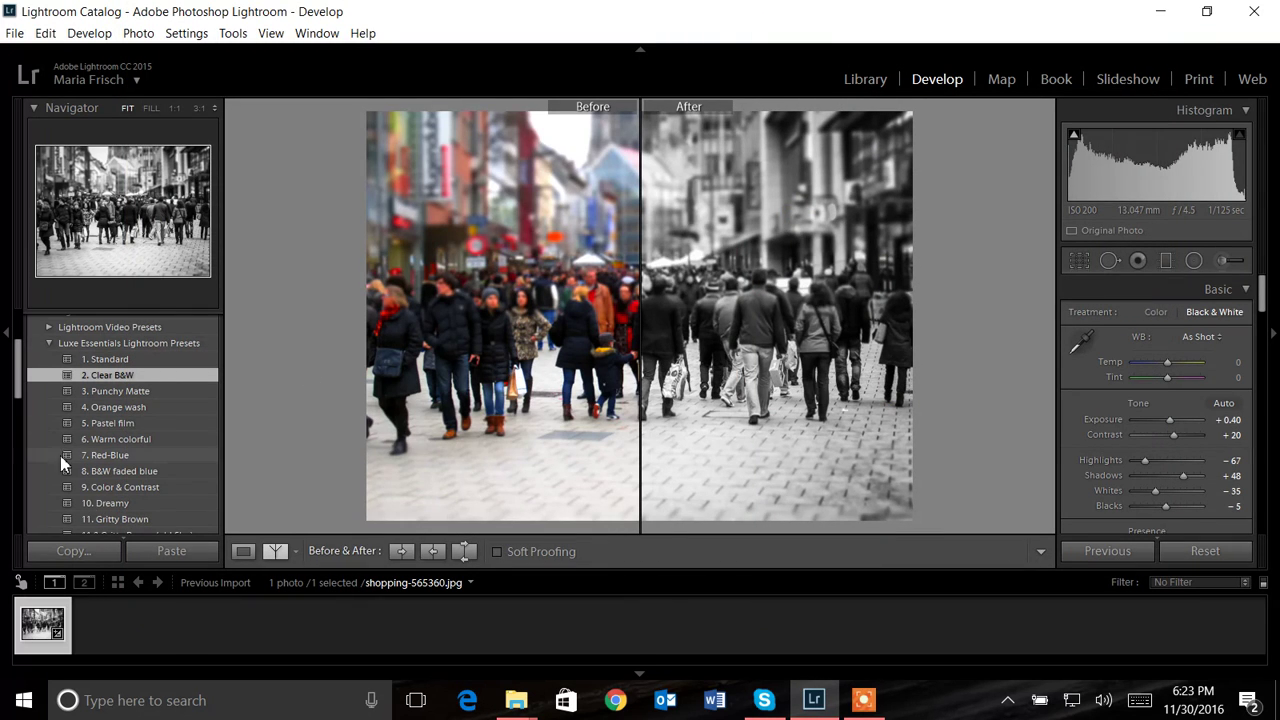
pyautogui.scroll(-2, 90, 465)
pyautogui.scroll(-4, 110, 470)
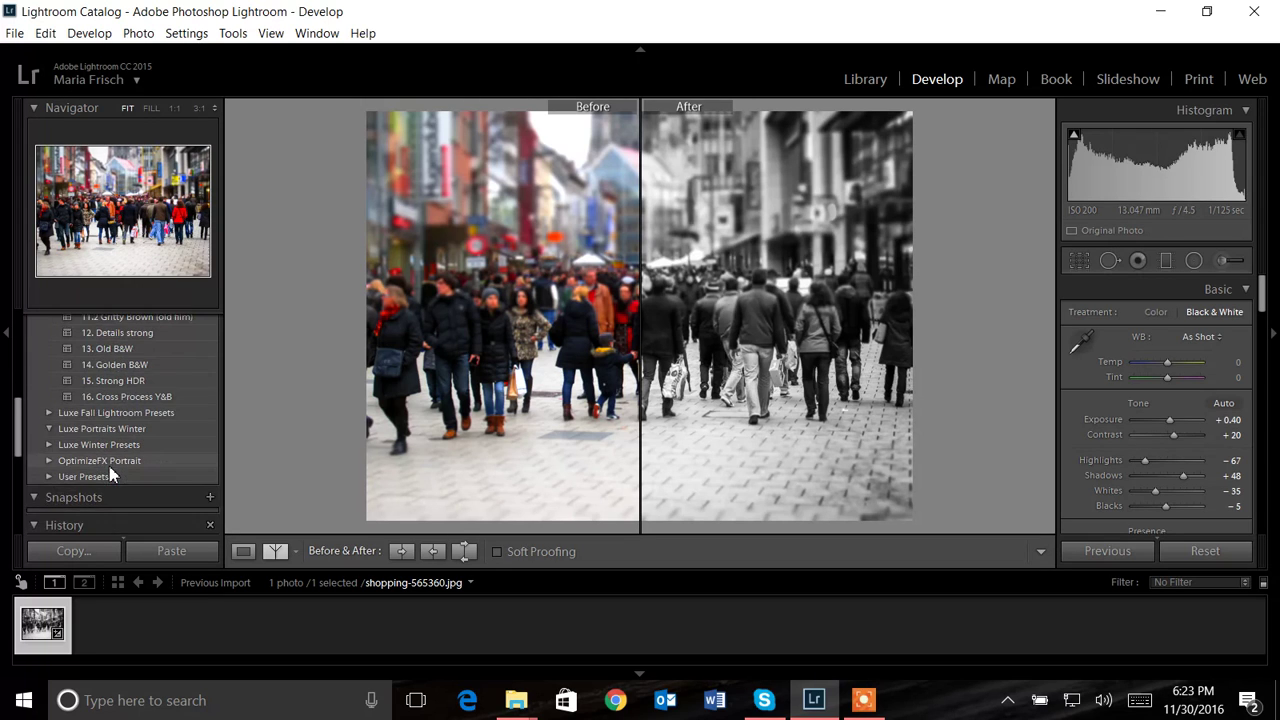
pyautogui.scroll(4, 110, 470)
pyautogui.scroll(-2, 112, 474)
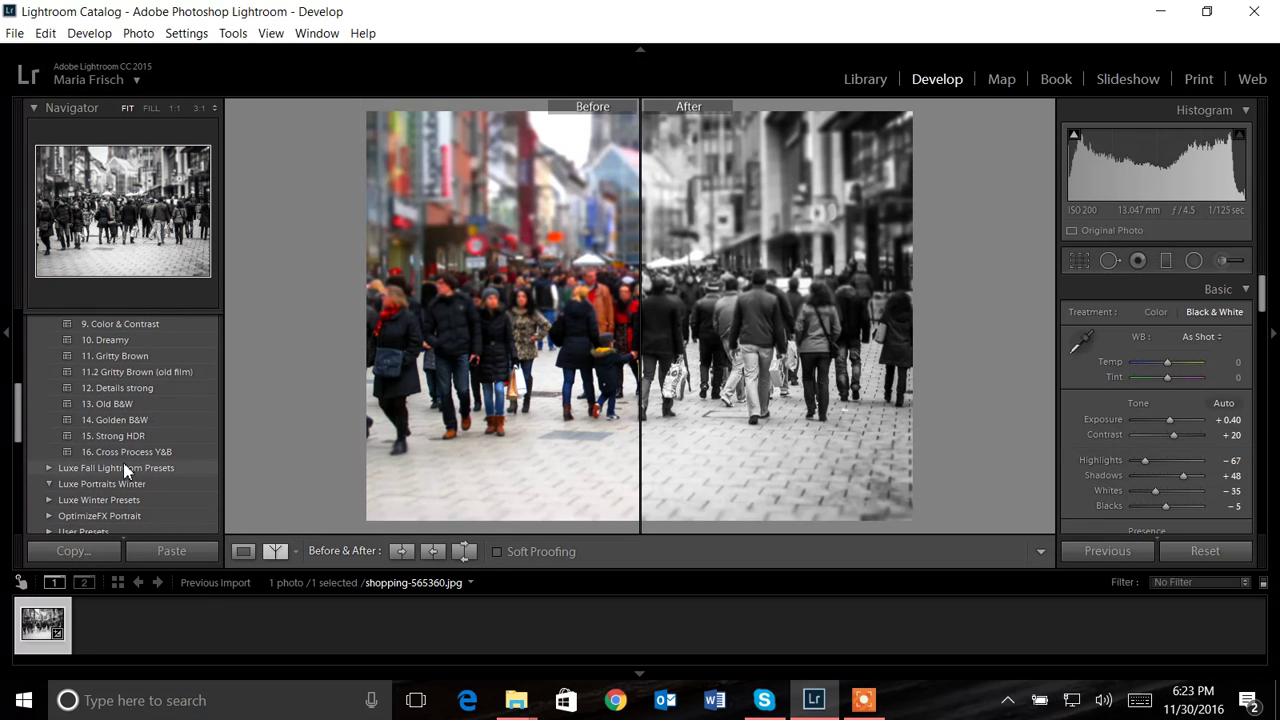
# Activate the Adjustment Brush and open its Effect list to find the Winter snow brushes.
pyautogui.click(1223, 262)
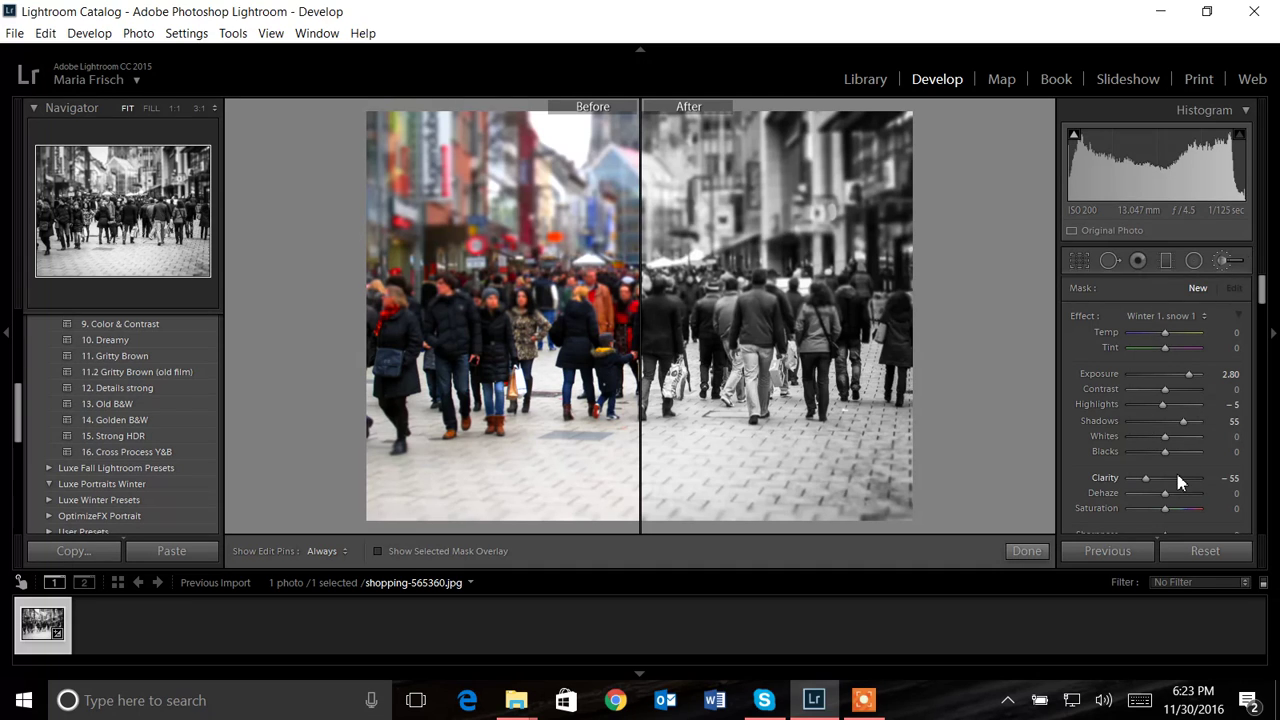
pyautogui.click(1204, 318)
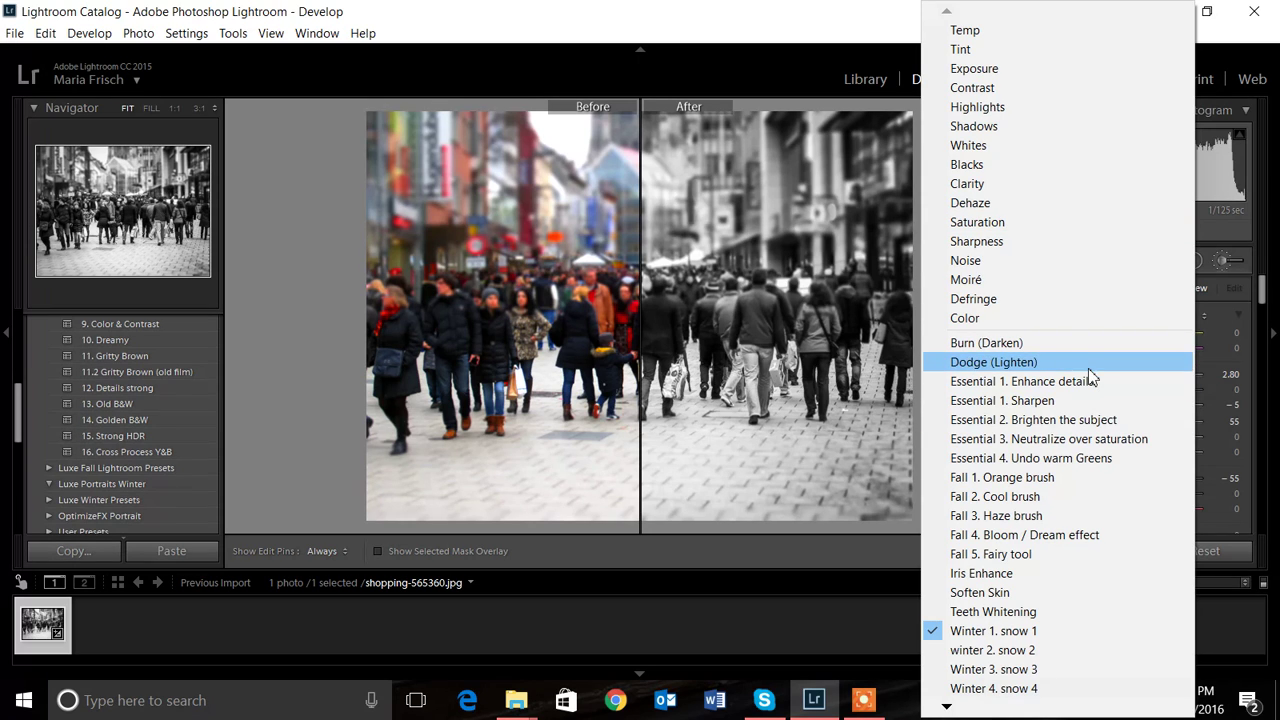
# Close the Effect list and click empty filmstrip space so no photo is selected.
pyautogui.click(803, 621)
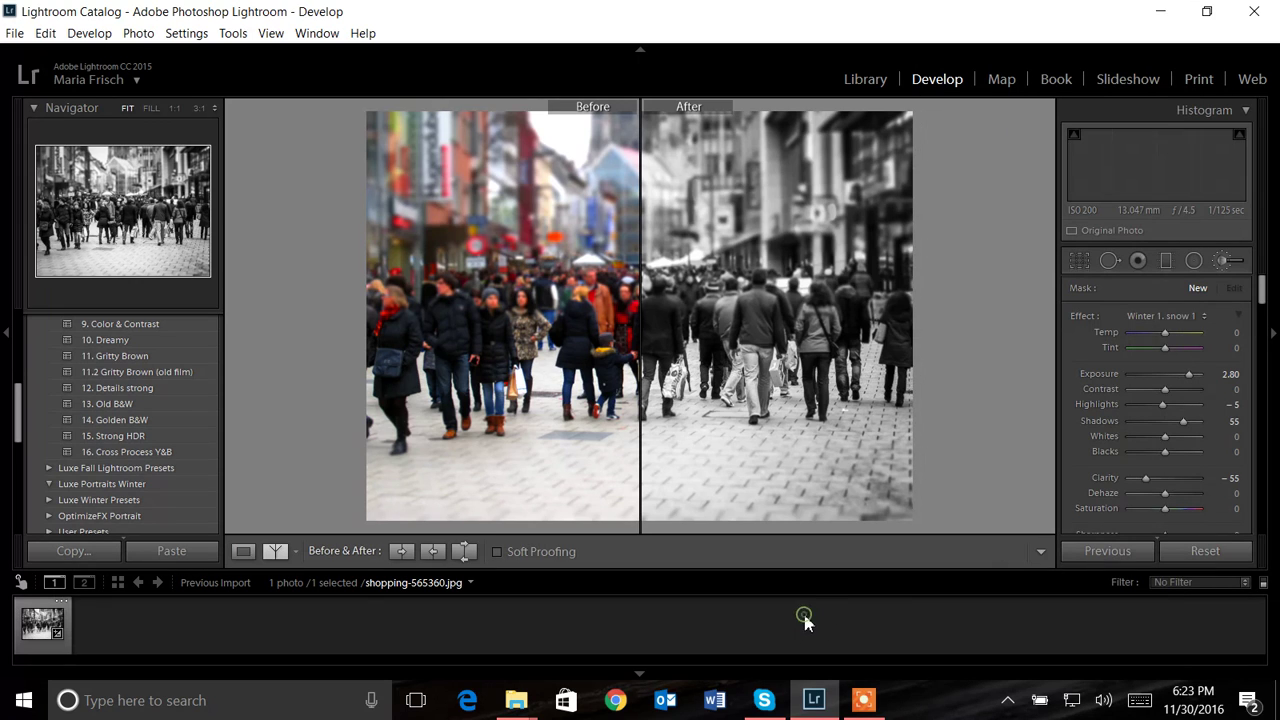